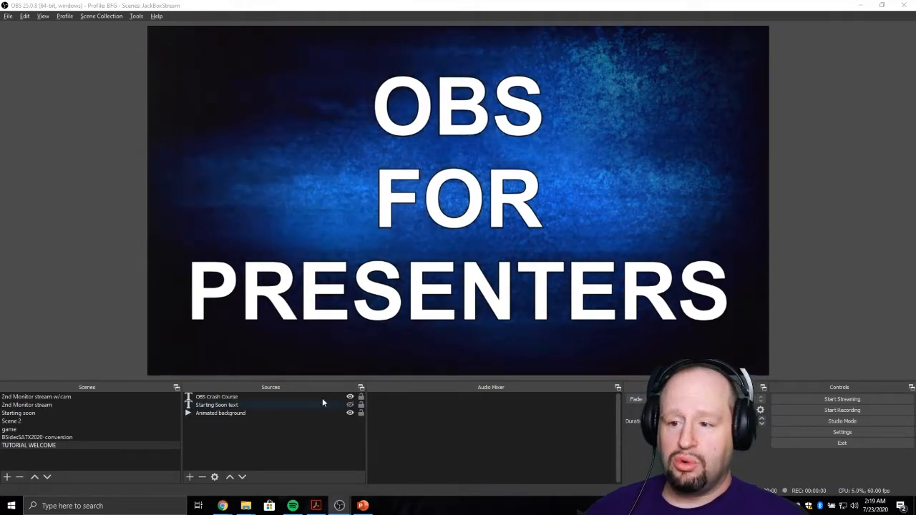
- Add a new Image source named Presentation Overlay to the TUTORIAL WELCOME scene
{"action": "left_click", "coordinate": [246, 414]}
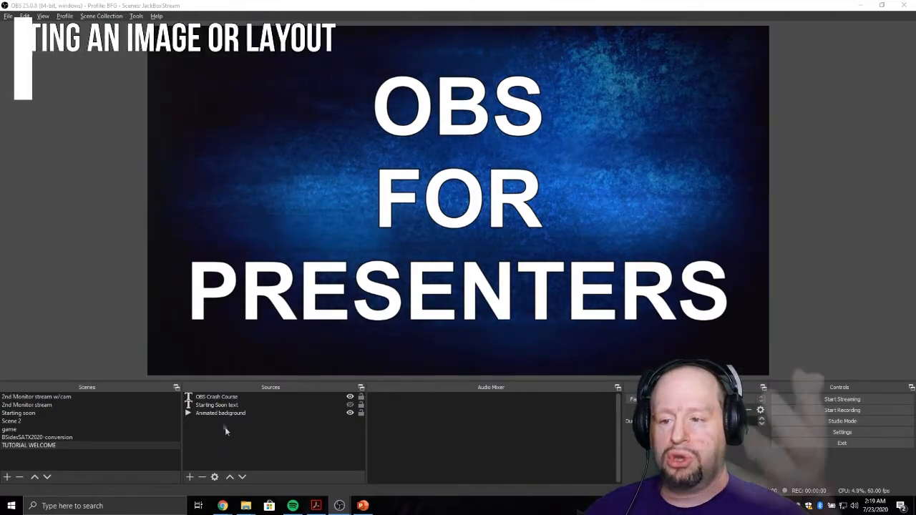
{"action": "left_click", "coordinate": [191, 476]}
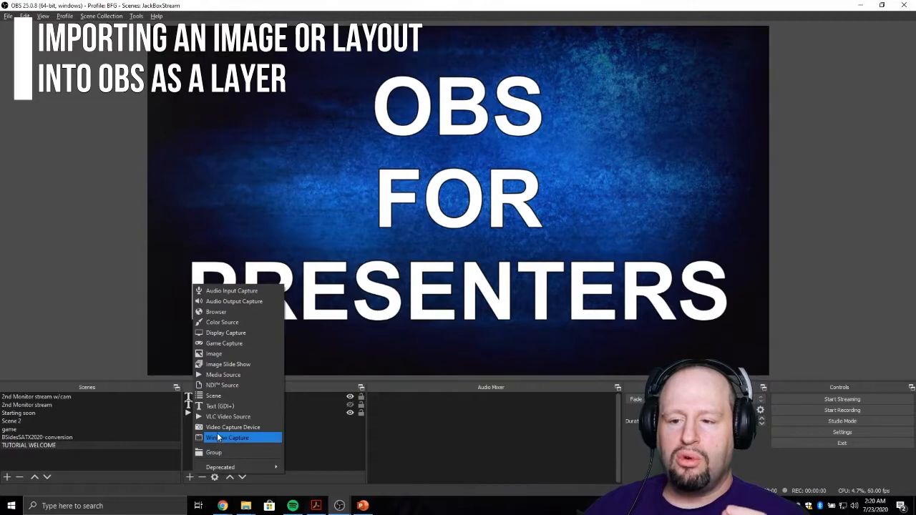
{"action": "left_click", "coordinate": [224, 354]}
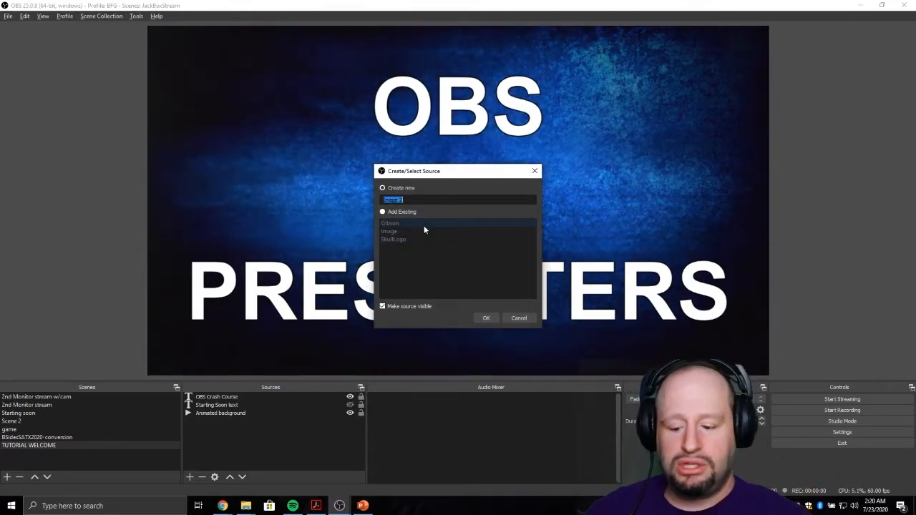
{"action": "type", "text": "Prese"}
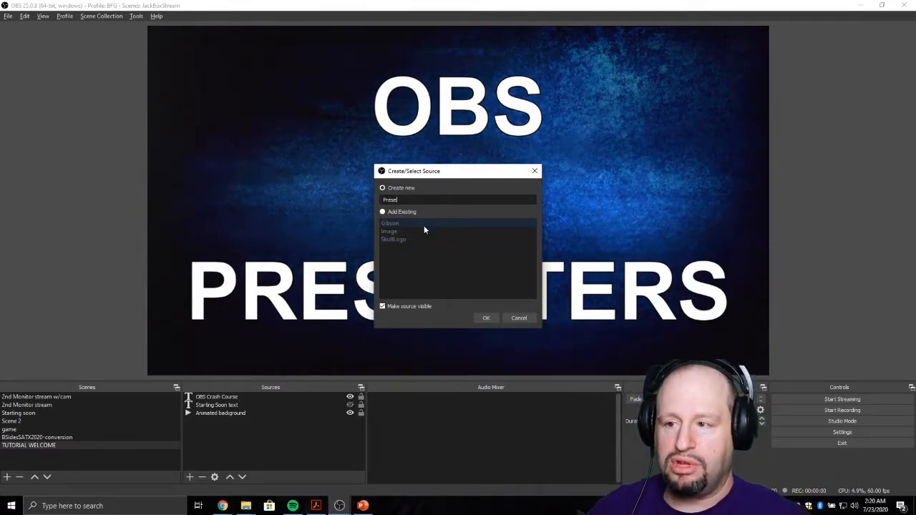
{"action": "type", "text": "ntati"}
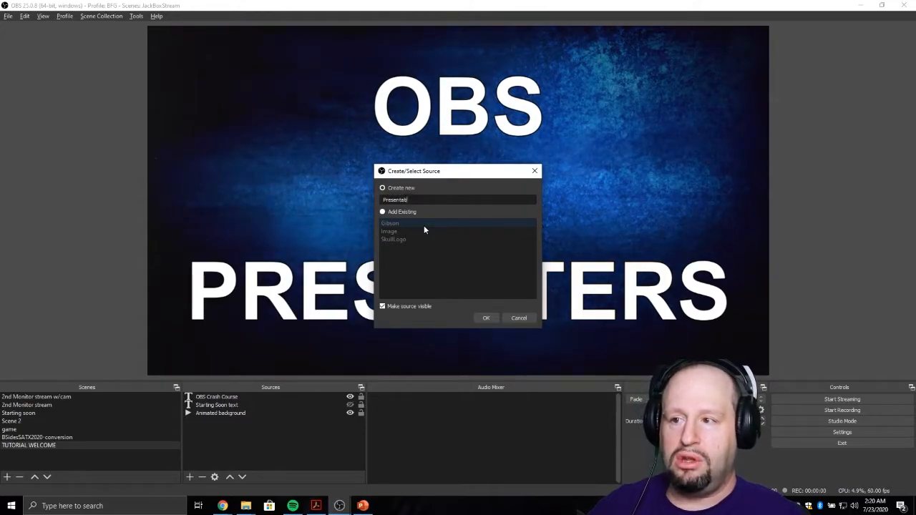
{"action": "type", "text": "on Ove"}
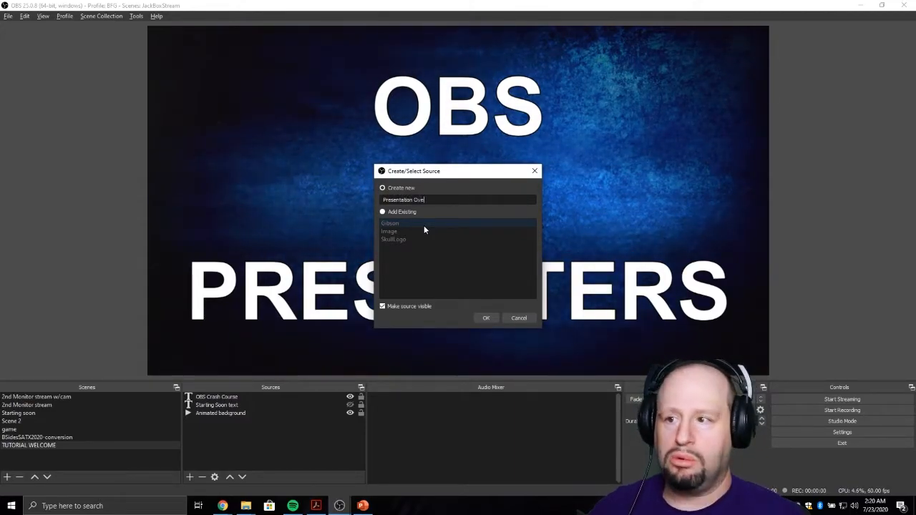
{"action": "type", "text": "rlay"}
{"action": "key", "text": "Return"}
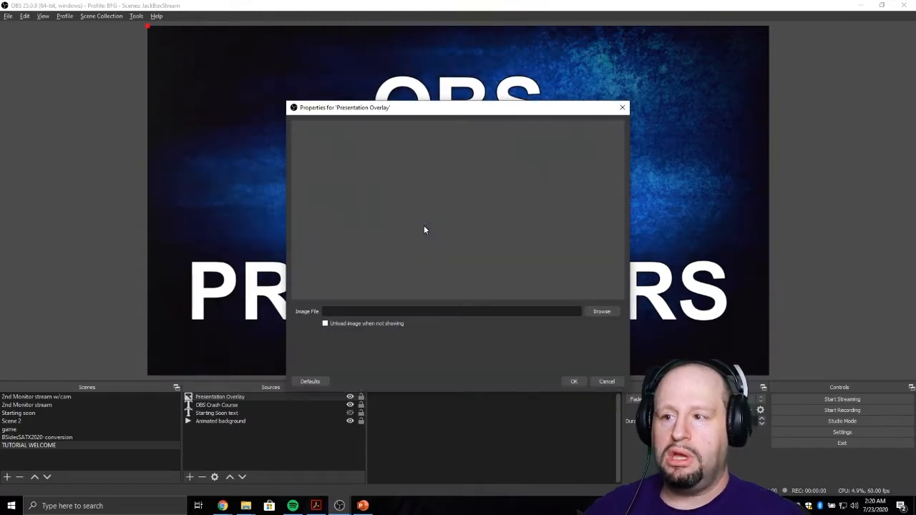
- Load AO.png from the 00003_StaggeredShine_WideAE_HD folder as the overlay's image file and accept the properties
{"action": "left_click", "coordinate": [600, 312]}
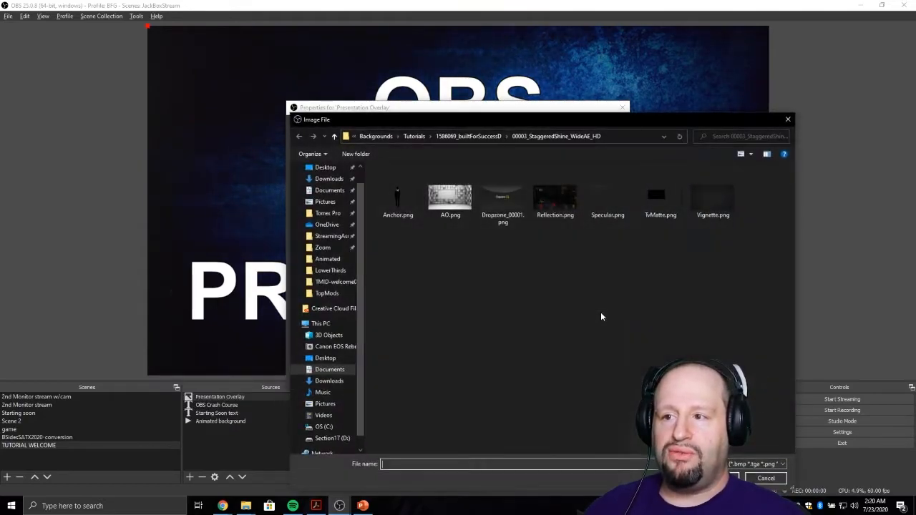
{"action": "double_click", "coordinate": [451, 212]}
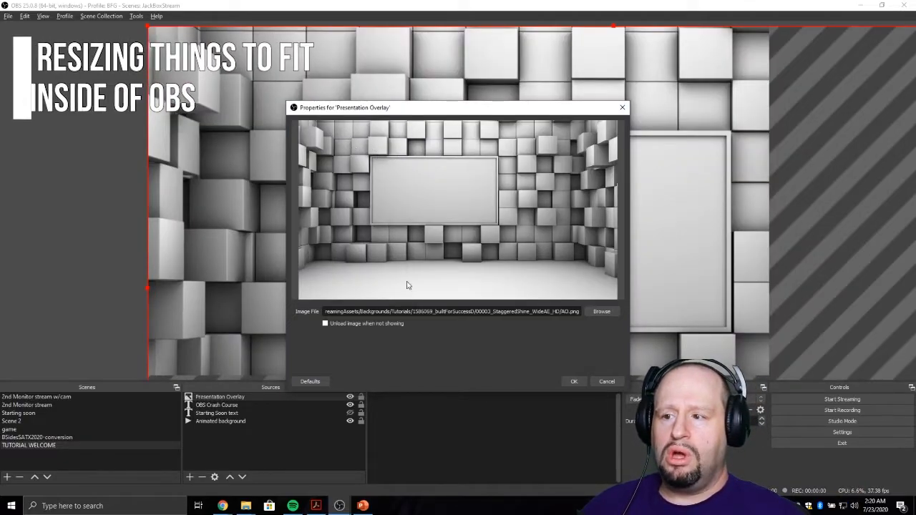
{"action": "left_click", "coordinate": [567, 381]}
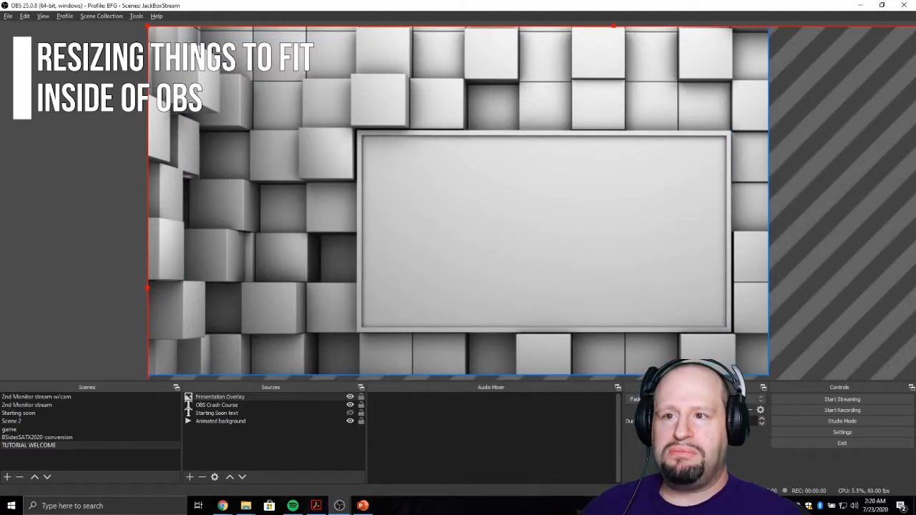
- Move the oversized overlay image around the canvas and apply the Stretch to screen transform to it
{"action": "left_click_drag", "start_coordinate": [156, 99], "coordinate": [104, 109]}
{"action": "left_click_drag", "start_coordinate": [564, 127], "coordinate": [469, 119]}
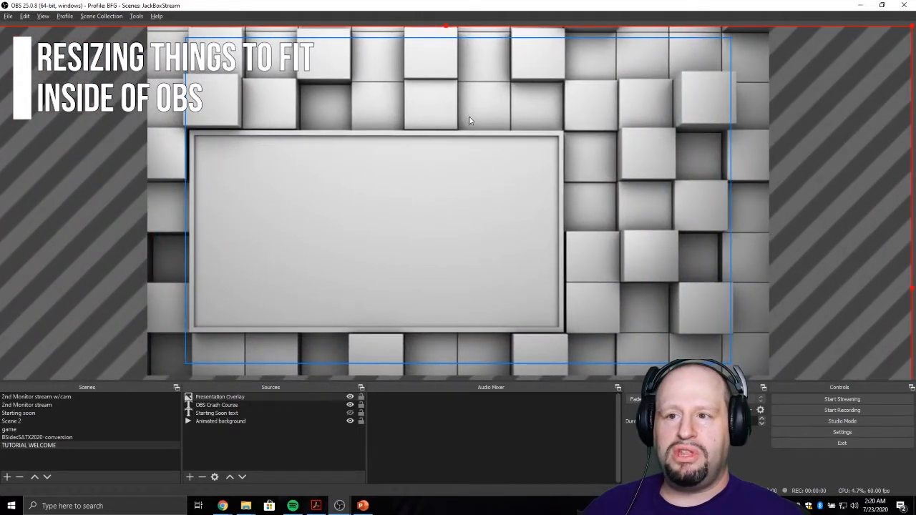
{"action": "right_click", "coordinate": [454, 107]}
{"action": "right_click", "coordinate": [405, 108]}
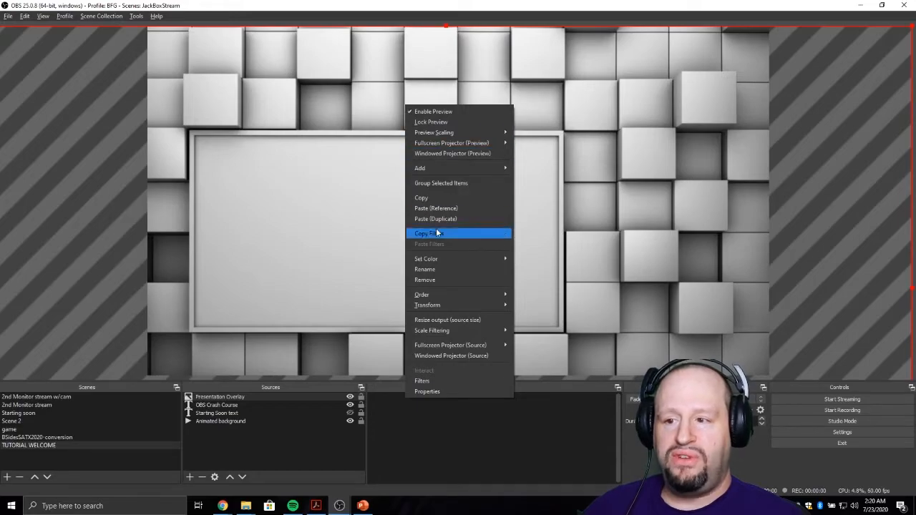
{"action": "mouse_move", "coordinate": [443, 306]}
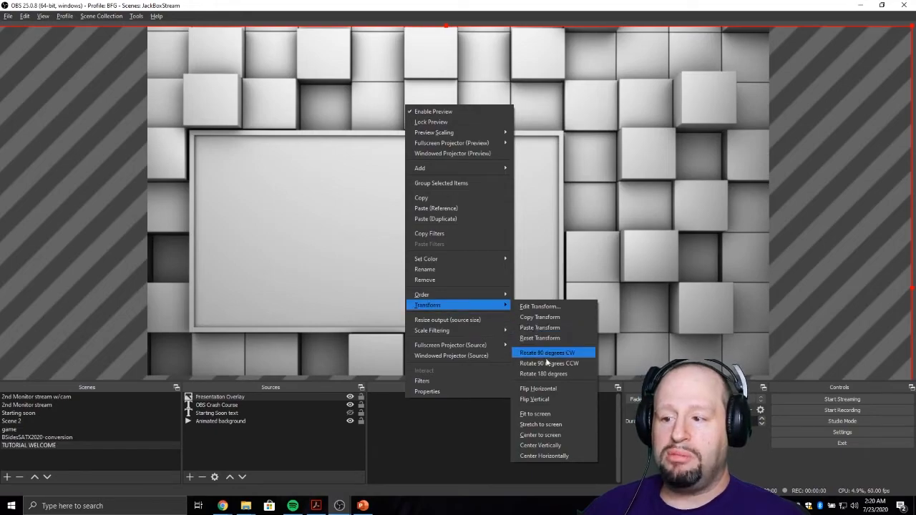
{"action": "left_click", "coordinate": [551, 425]}
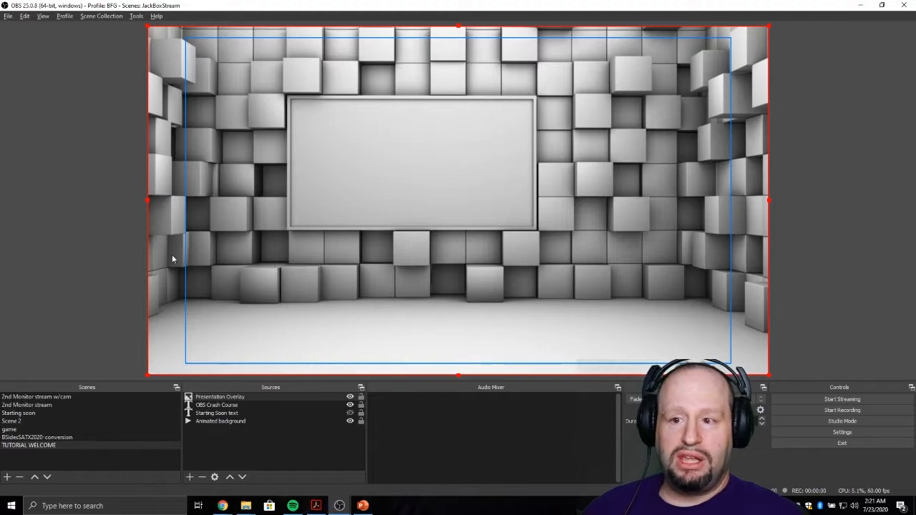
- Shift Presentation Overlay partly off the canvas, reselect it among the sources and apply the Fit to screen transform
{"action": "left_click_drag", "start_coordinate": [159, 251], "coordinate": [90, 264]}
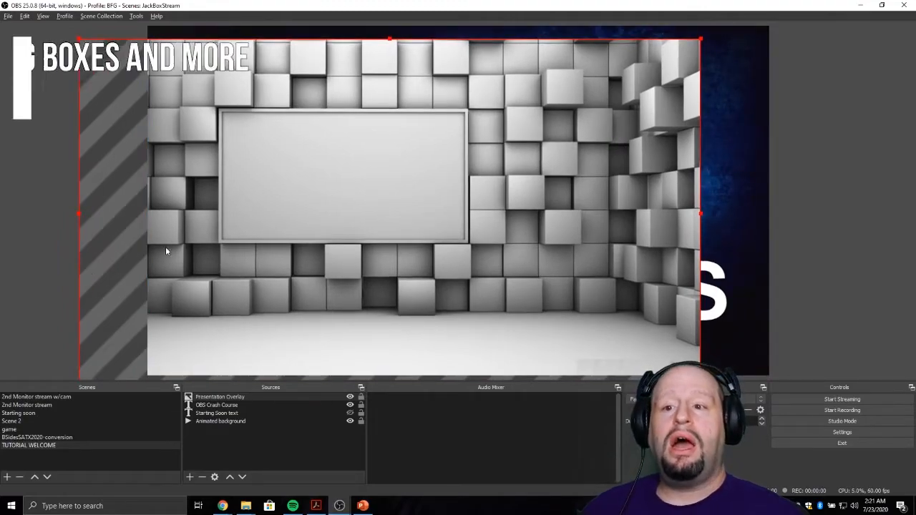
{"action": "right_click", "coordinate": [308, 205]}
{"action": "left_click", "coordinate": [286, 200]}
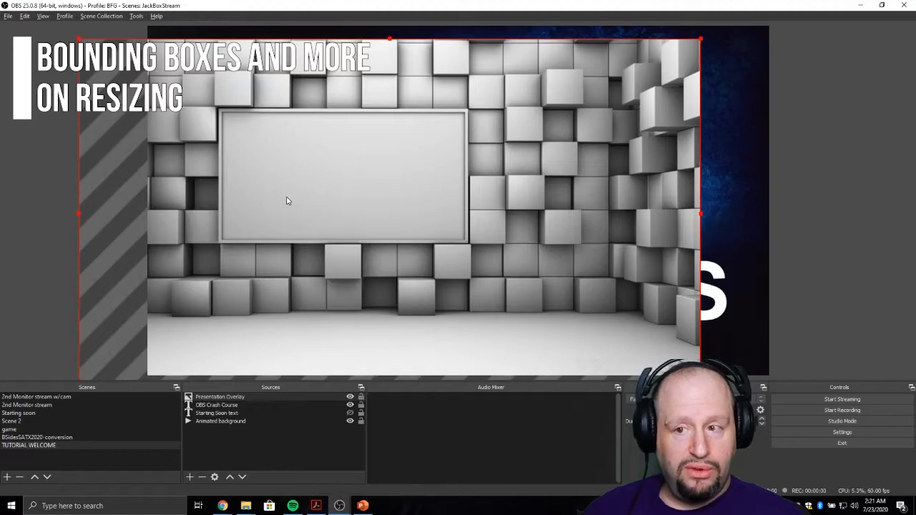
{"action": "left_click", "coordinate": [286, 200]}
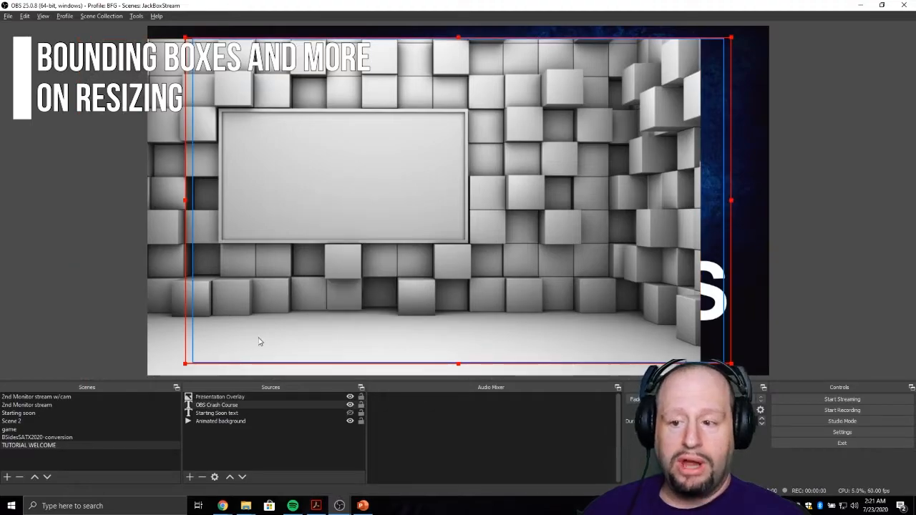
{"action": "left_click", "coordinate": [235, 398]}
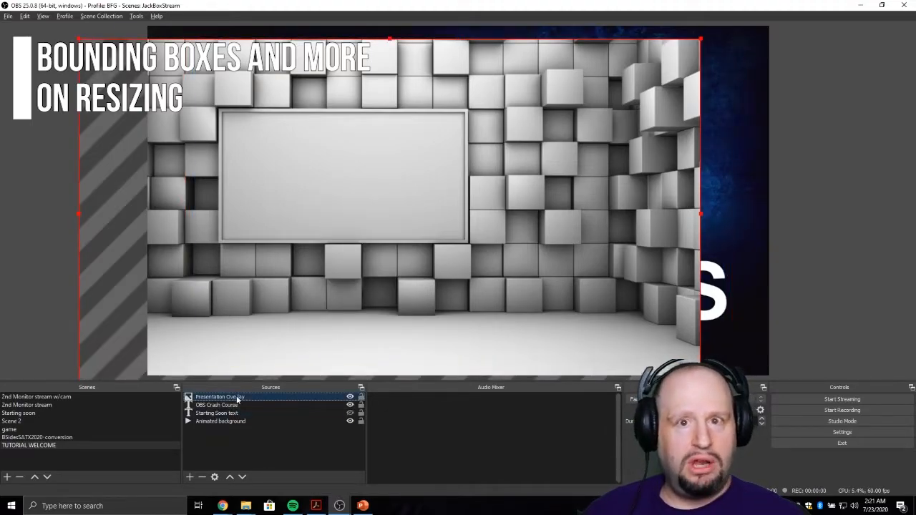
{"action": "right_click", "coordinate": [237, 399]}
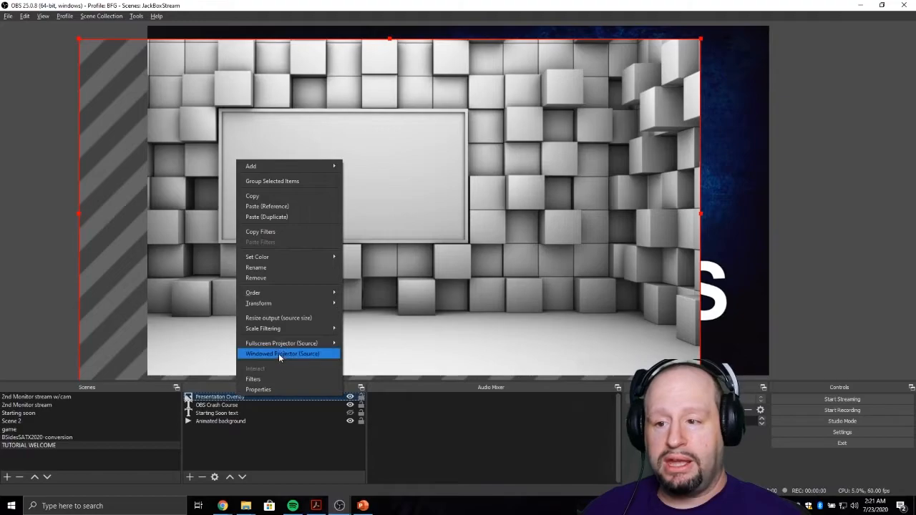
{"action": "mouse_move", "coordinate": [296, 304]}
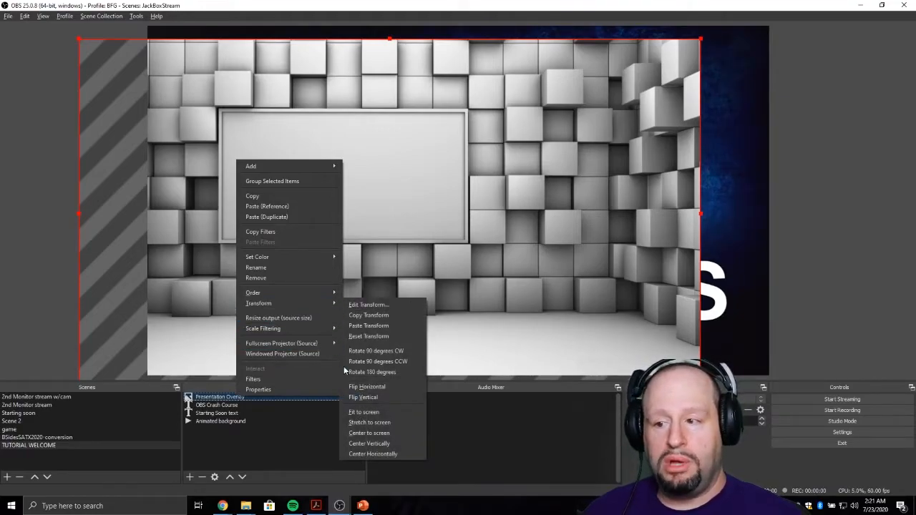
{"action": "left_click", "coordinate": [371, 413]}
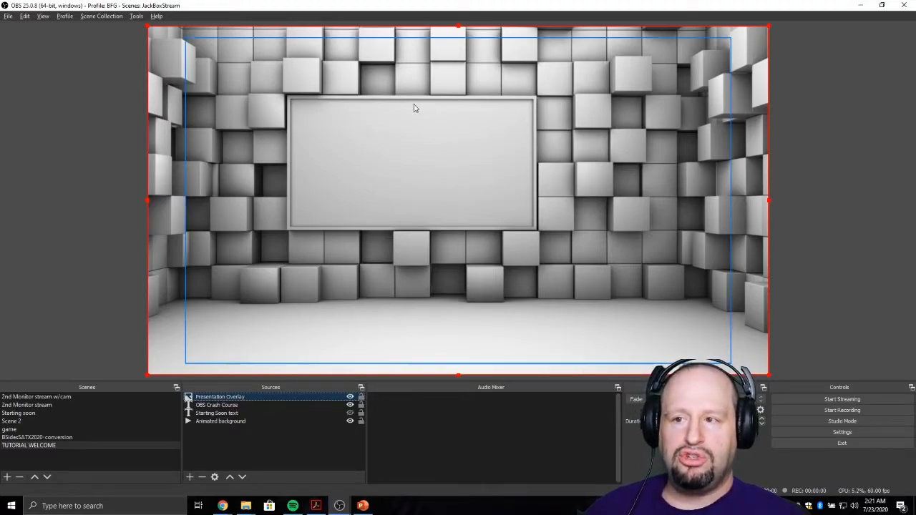
- Switch to the ConsAndCareersGrrCON.pptx presentation in PowerPoint and disable Use Presenter View for its slide show
{"action": "left_click", "coordinate": [335, 160]}
{"action": "key", "text": "alt+Tab"}
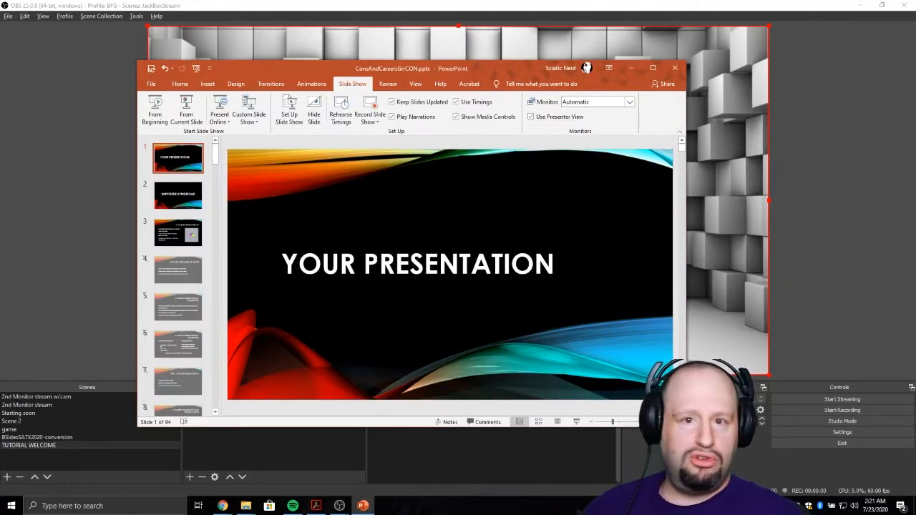
{"action": "left_click_drag", "start_coordinate": [465, 72], "coordinate": [443, 225]}
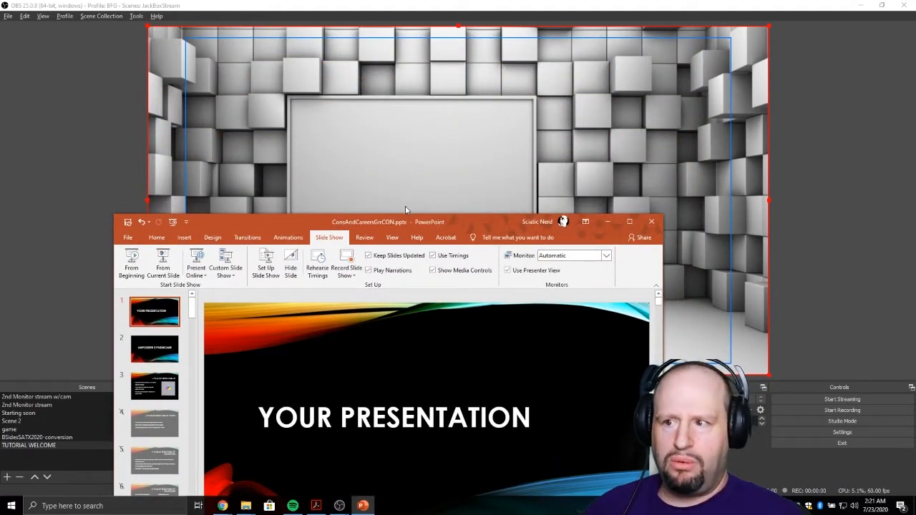
{"action": "left_click_drag", "start_coordinate": [405, 222], "coordinate": [403, 102]}
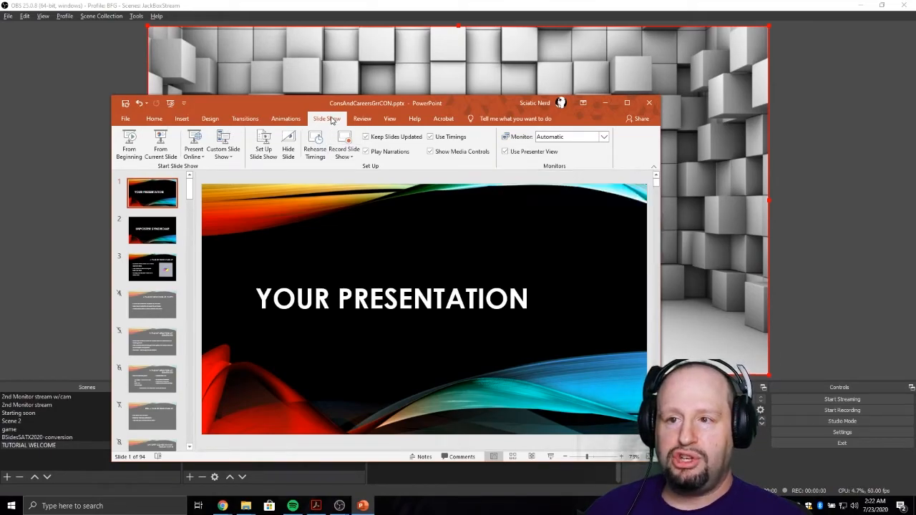
{"action": "left_click", "coordinate": [149, 123]}
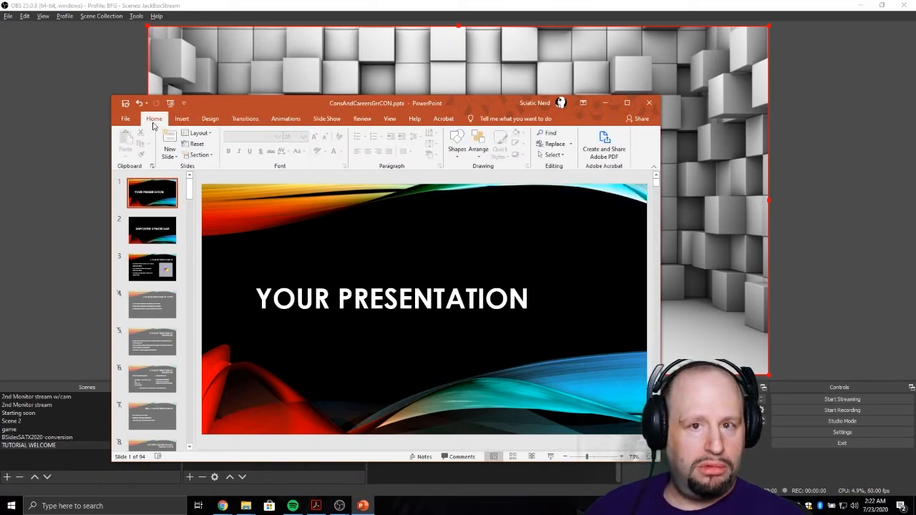
{"action": "left_click", "coordinate": [327, 119]}
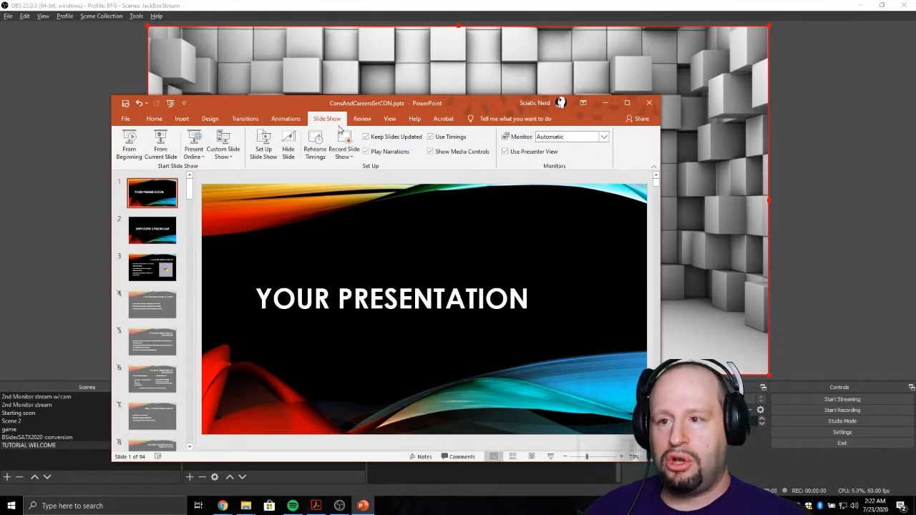
{"action": "left_click", "coordinate": [512, 155]}
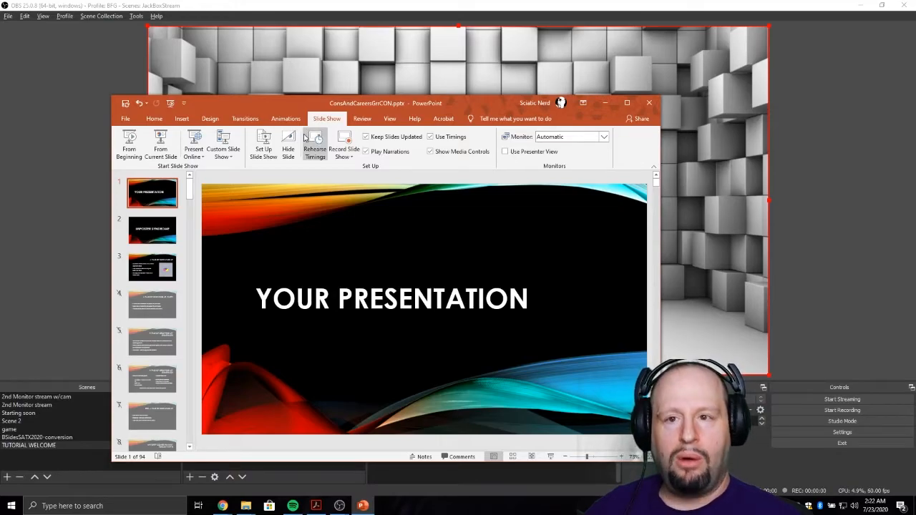
- Start the slide show from the first slide and switch back to OBS with no source selected
{"action": "left_click", "coordinate": [171, 103]}
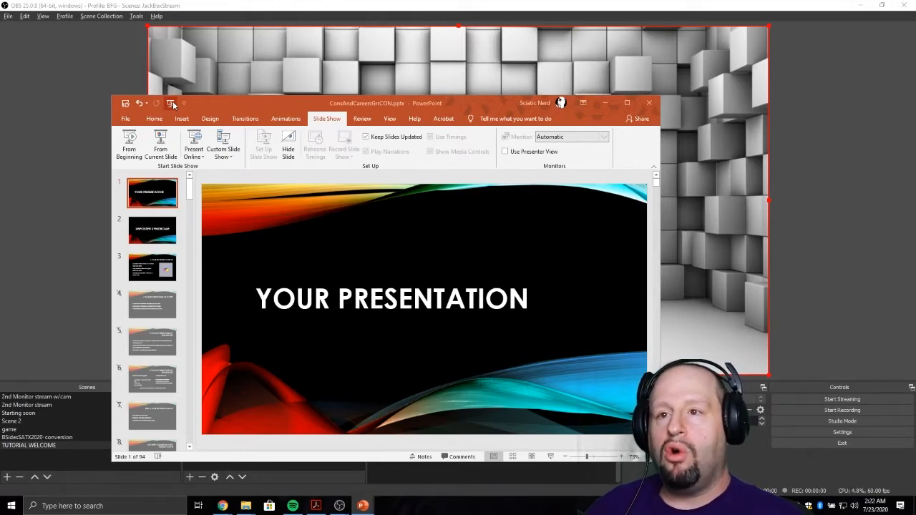
{"action": "key", "text": "alt+Tab"}
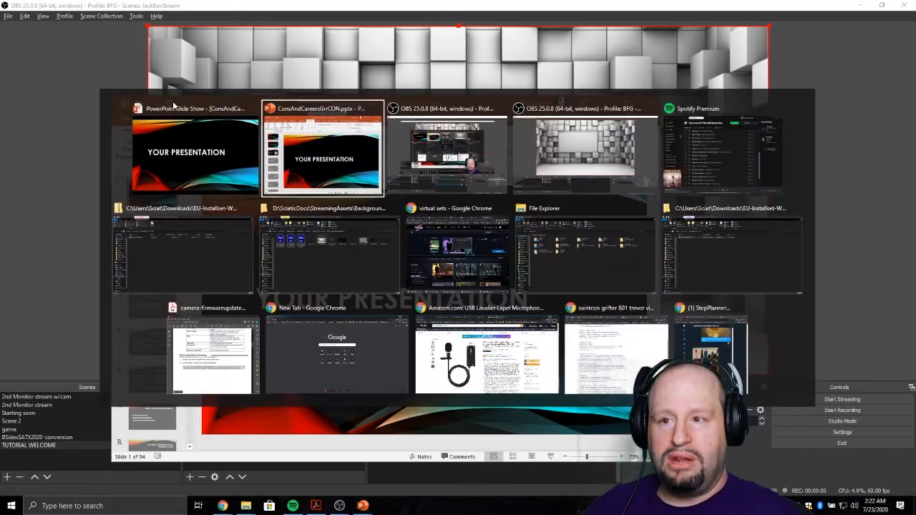
{"action": "key", "text": "alt+Tab"}
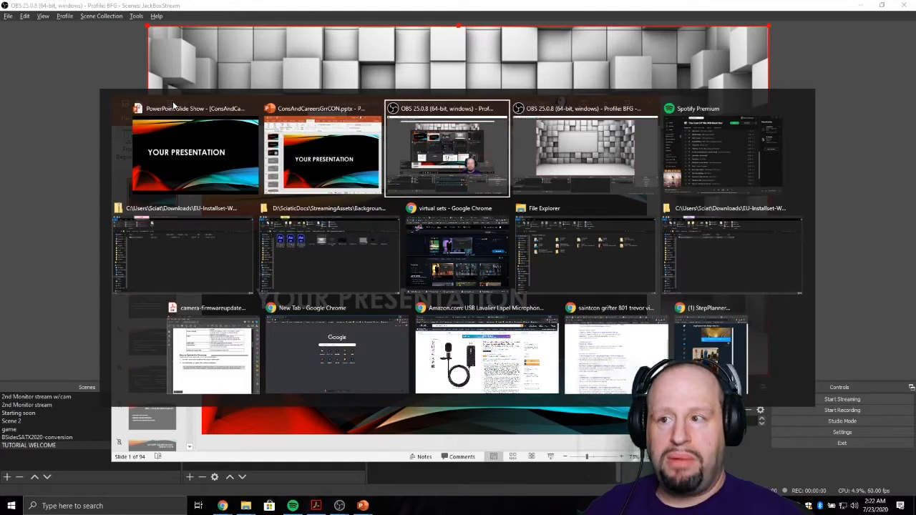
{"action": "left_click", "coordinate": [132, 61]}
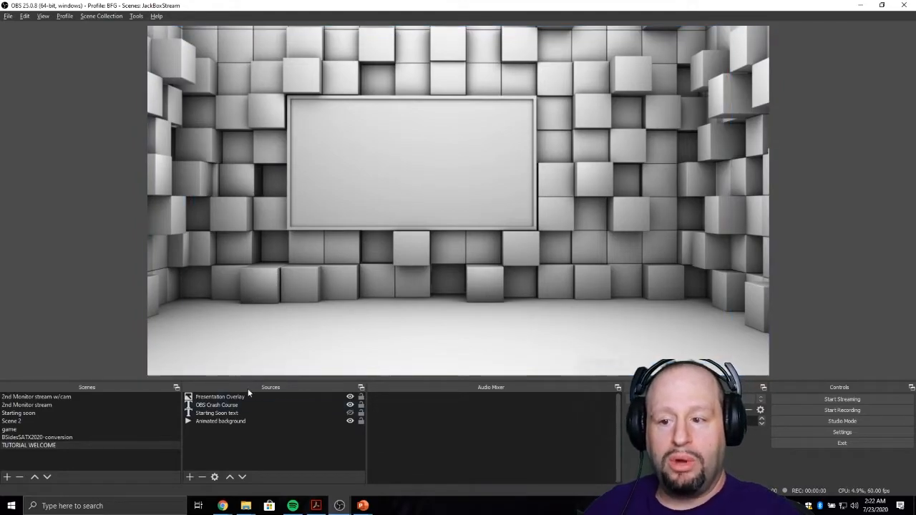
- Add a new Window Capture source named MyPresentation to the scene
{"action": "left_click", "coordinate": [190, 477]}
{"action": "left_click", "coordinate": [208, 439]}
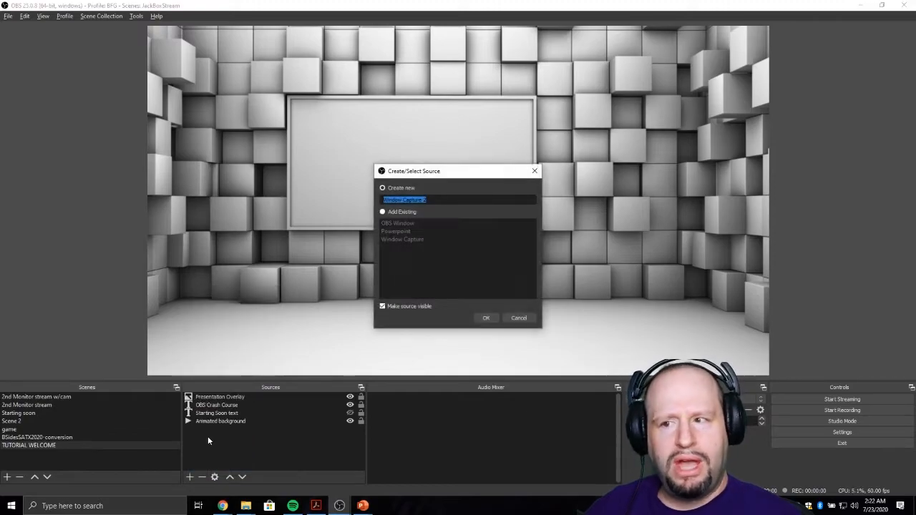
{"action": "type", "text": "My"}
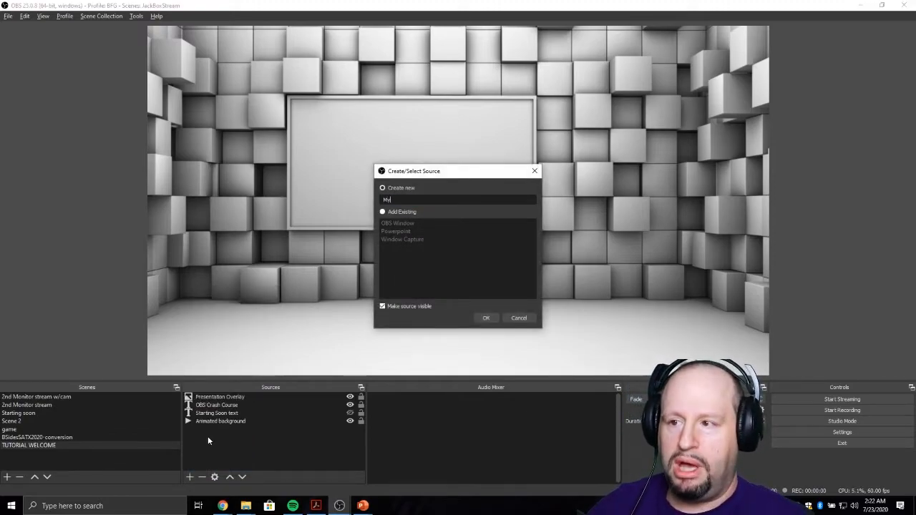
{"action": "type", "text": "Presentation"}
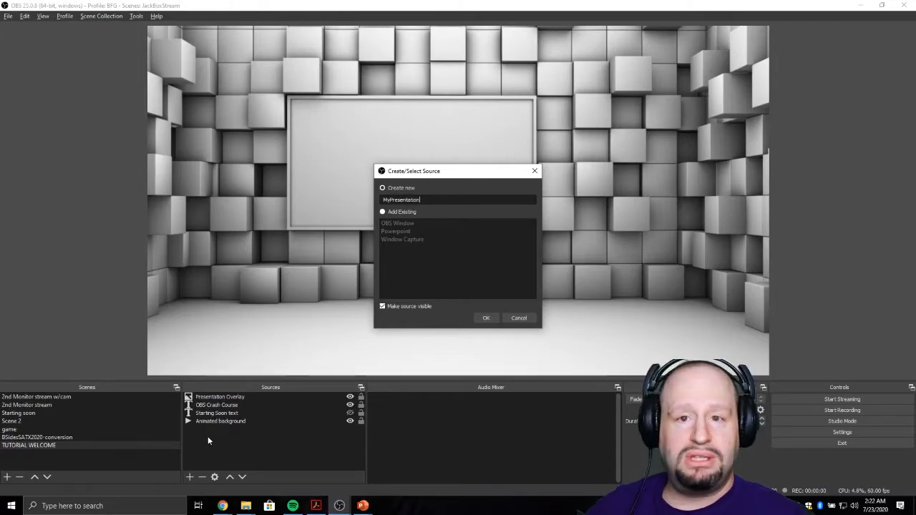
{"action": "left_click", "coordinate": [499, 315]}
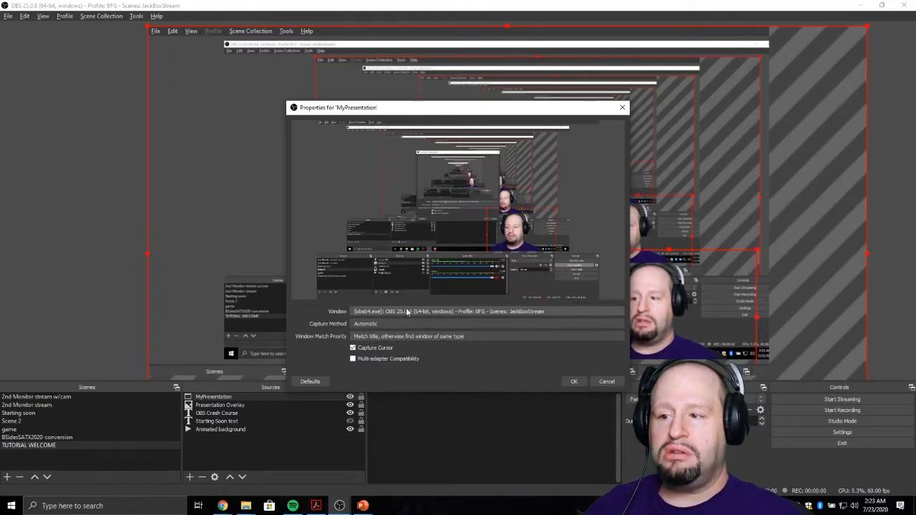
- Set MyPresentation to capture the PowerPoint Slide Show - [ConsAndCareersGrrCON.pptx] window and transform the source to fill the canvas
{"action": "left_click", "coordinate": [363, 313]}
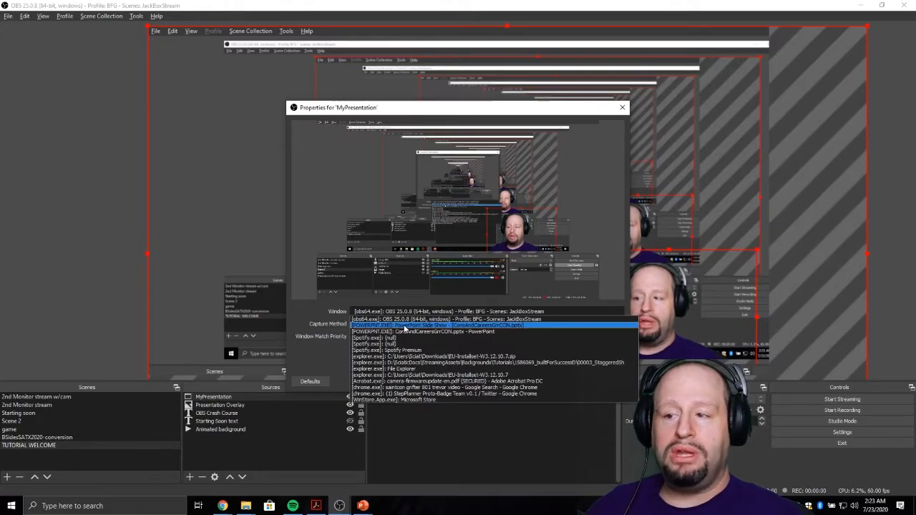
{"action": "left_click", "coordinate": [406, 327]}
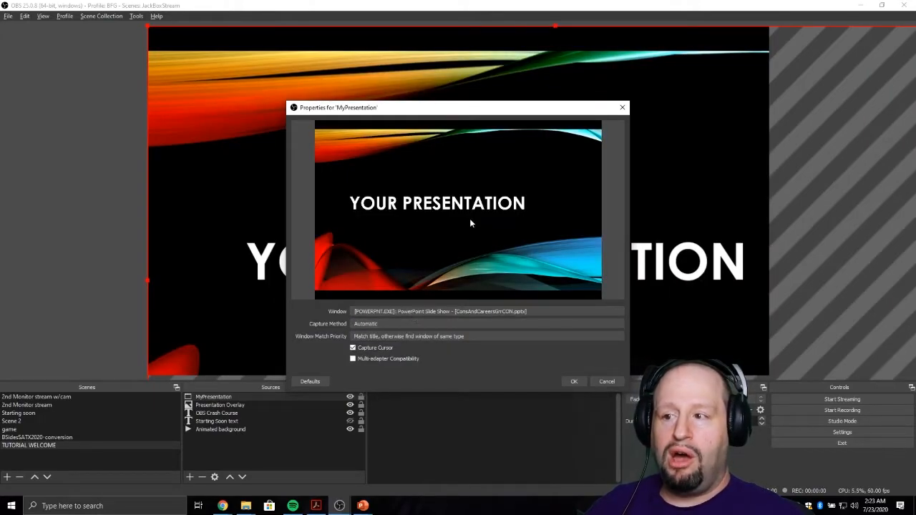
{"action": "left_click", "coordinate": [574, 382]}
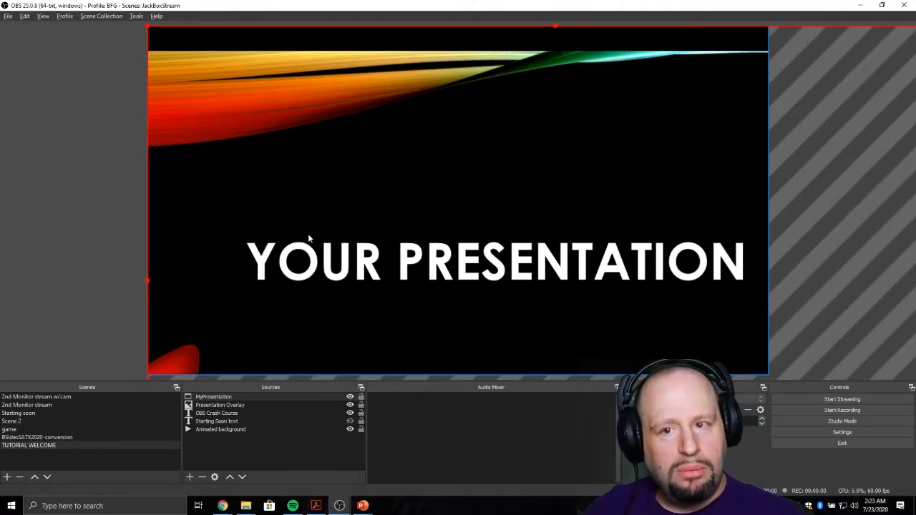
{"action": "right_click", "coordinate": [231, 399]}
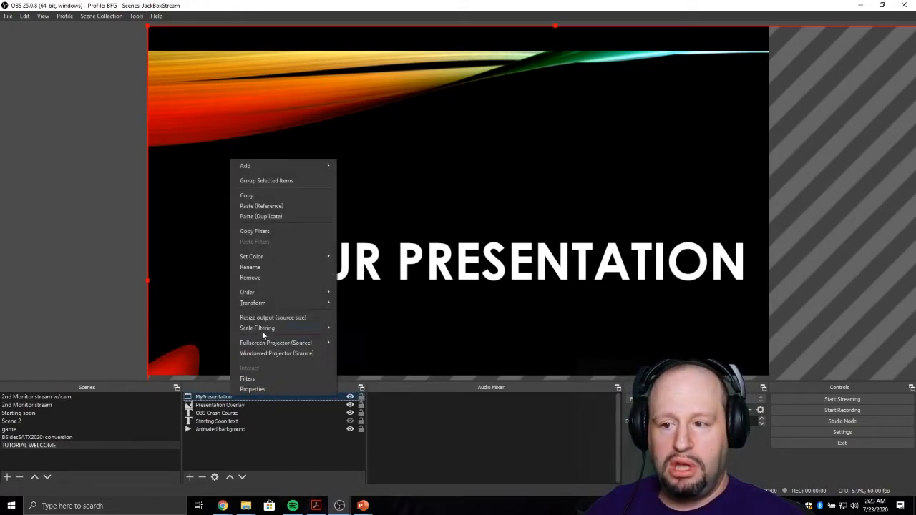
{"action": "mouse_move", "coordinate": [319, 303]}
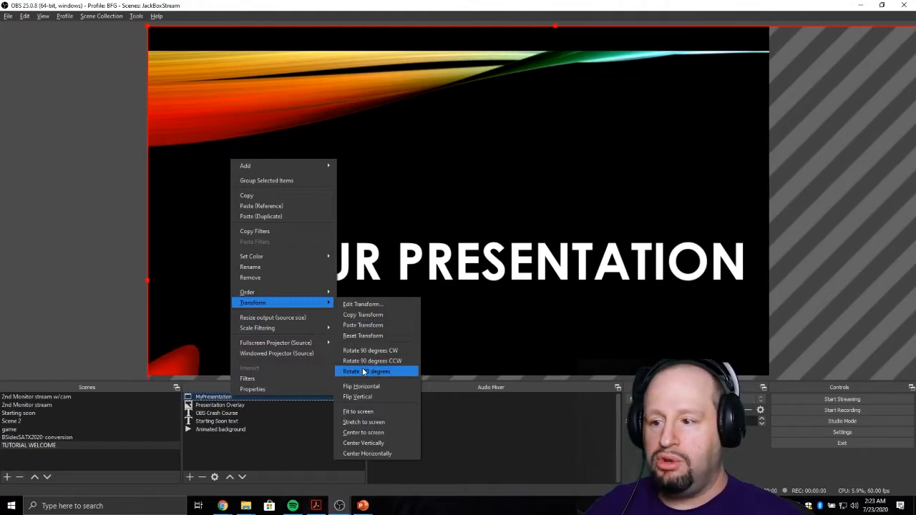
{"action": "left_click", "coordinate": [366, 413]}
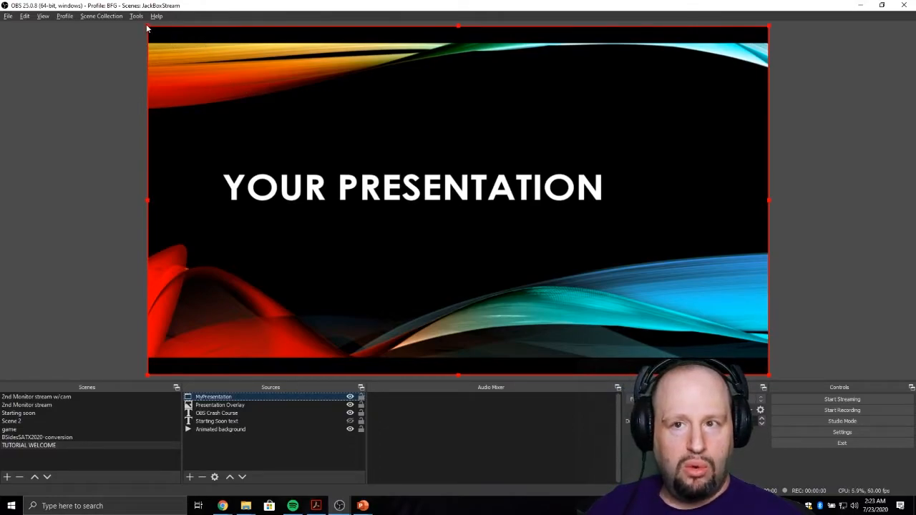
- Shrink MyPresentation from its corners and place it over the upper middle part of the block wall
{"action": "left_click_drag", "start_coordinate": [147, 27], "coordinate": [485, 198]}
{"action": "left_click_drag", "start_coordinate": [600, 289], "coordinate": [401, 180]}
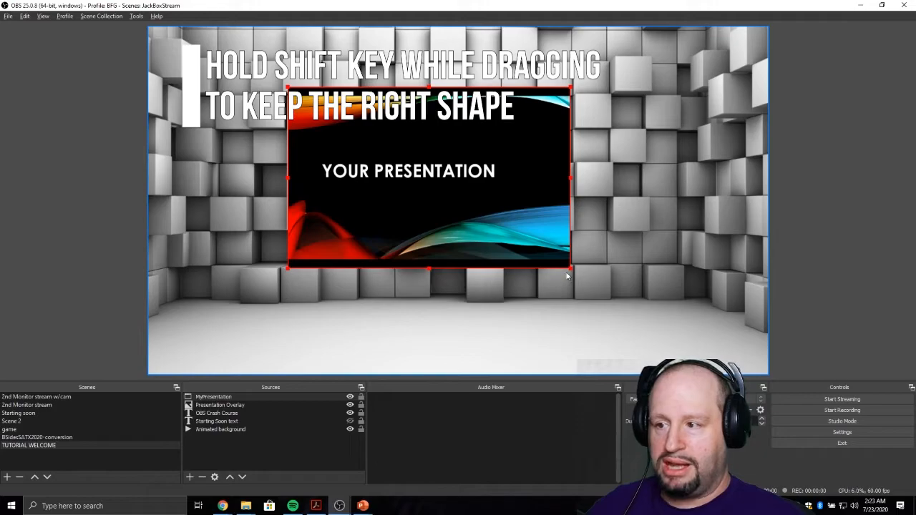
{"action": "left_click_drag", "start_coordinate": [571, 270], "coordinate": [534, 226]}
- Apply the Fit to screen transform to the shrunken MyPresentation source
{"action": "right_click", "coordinate": [387, 206]}
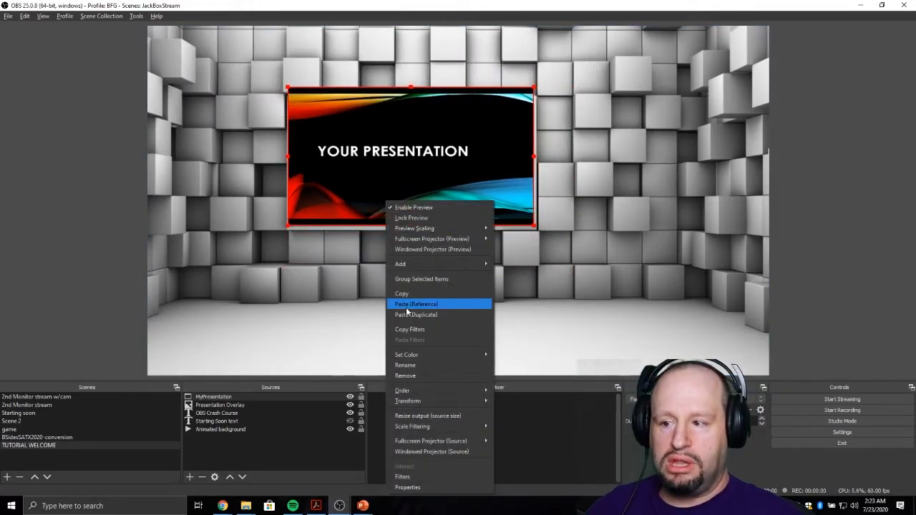
{"action": "mouse_move", "coordinate": [446, 400]}
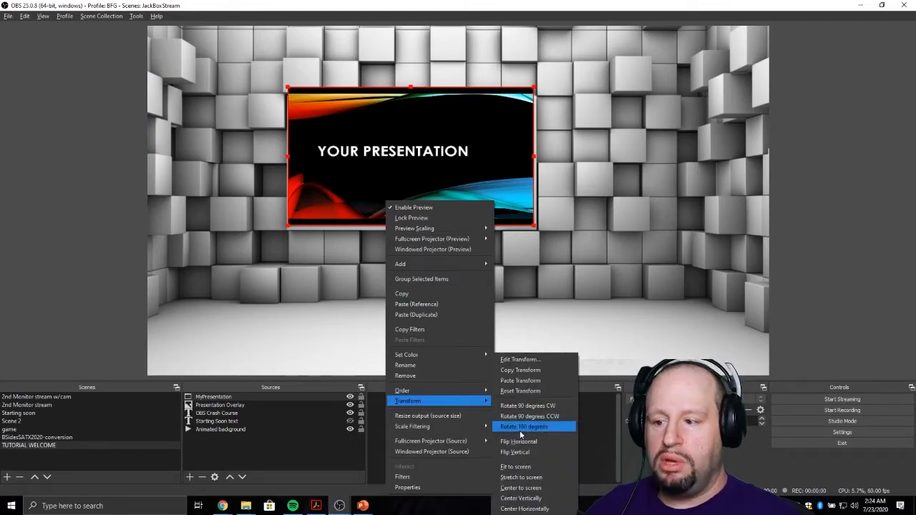
{"action": "left_click", "coordinate": [528, 467]}
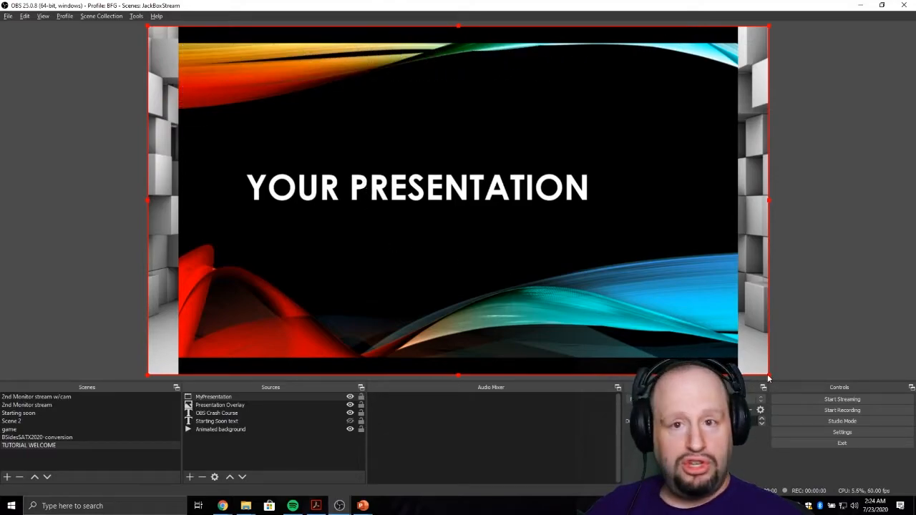
{"action": "right_click", "coordinate": [217, 398]}
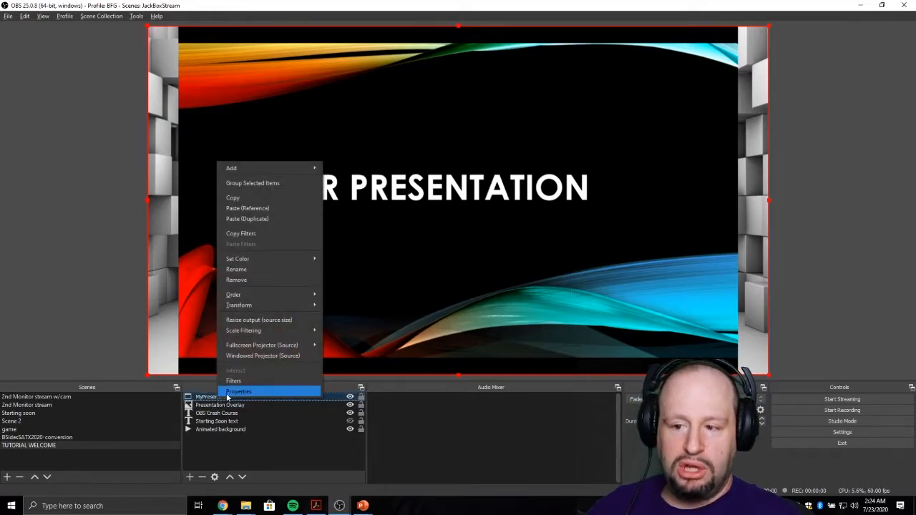
{"action": "left_click", "coordinate": [231, 392]}
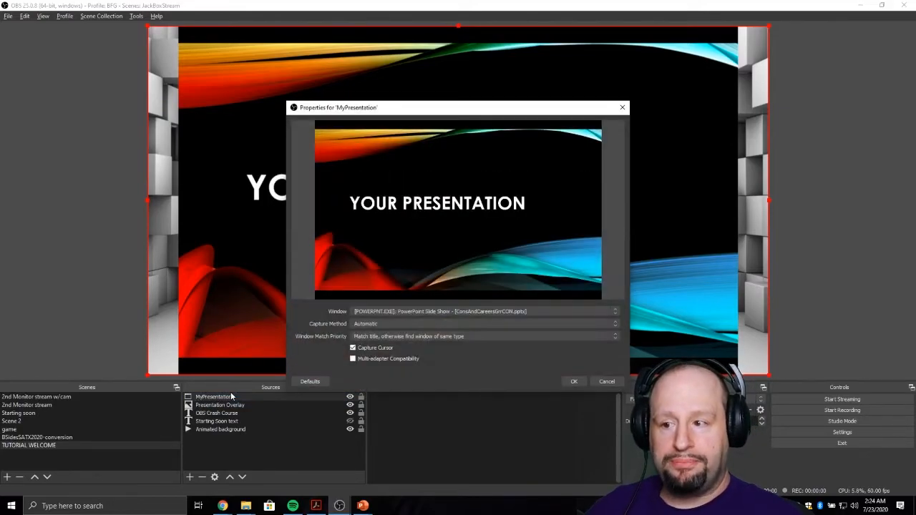
{"action": "left_click", "coordinate": [605, 381]}
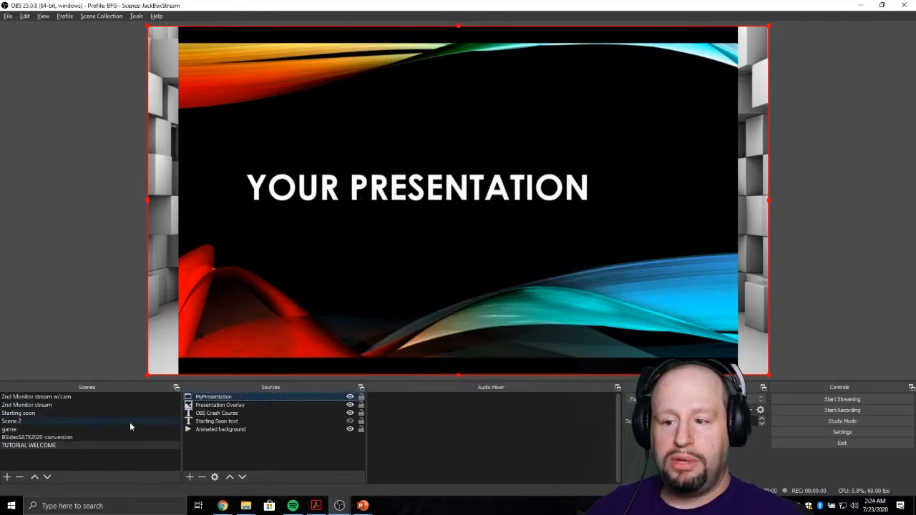
- Edit the transform of MyPresentation to crop 50 from the top and crop away the black bar at the bottom
{"action": "right_click", "coordinate": [208, 398]}
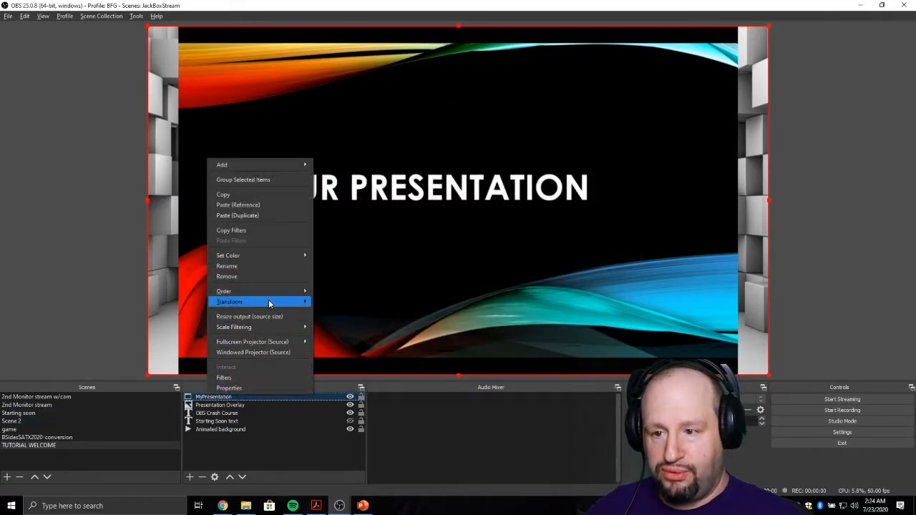
{"action": "mouse_move", "coordinate": [270, 304]}
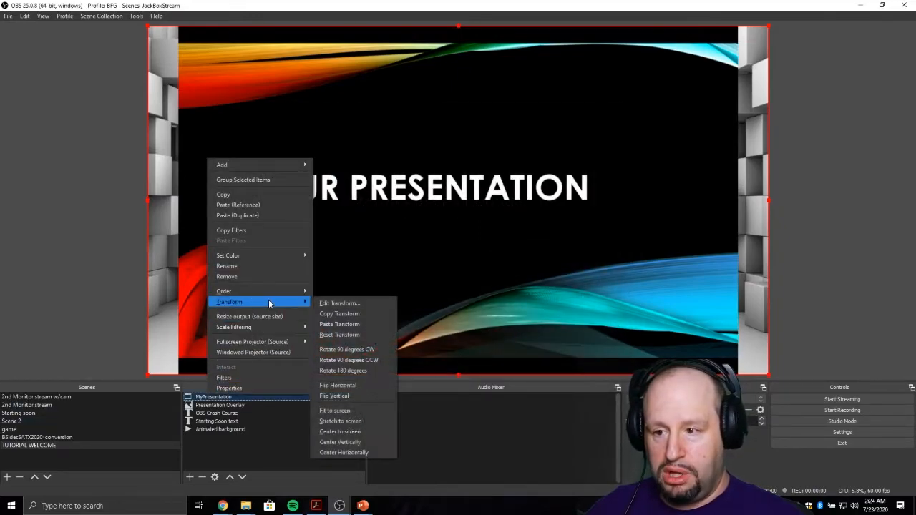
{"action": "left_click", "coordinate": [338, 305]}
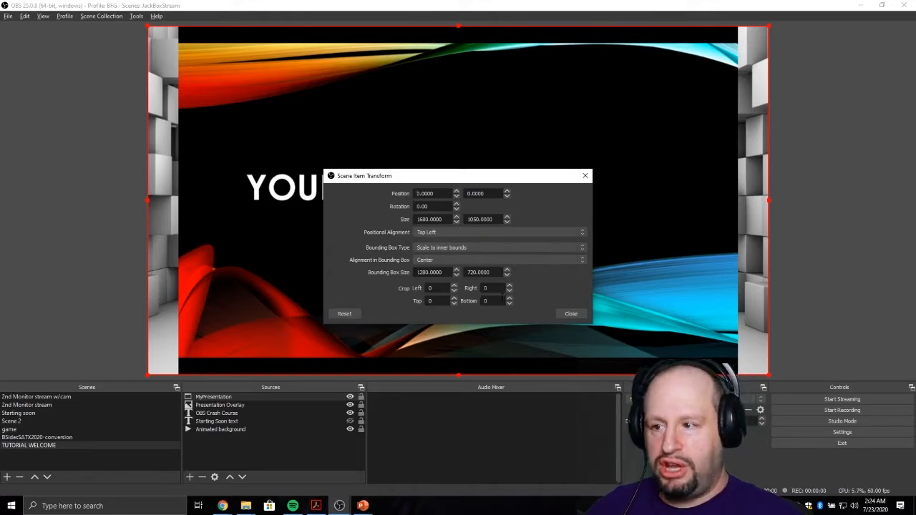
{"action": "left_click", "coordinate": [455, 301]}
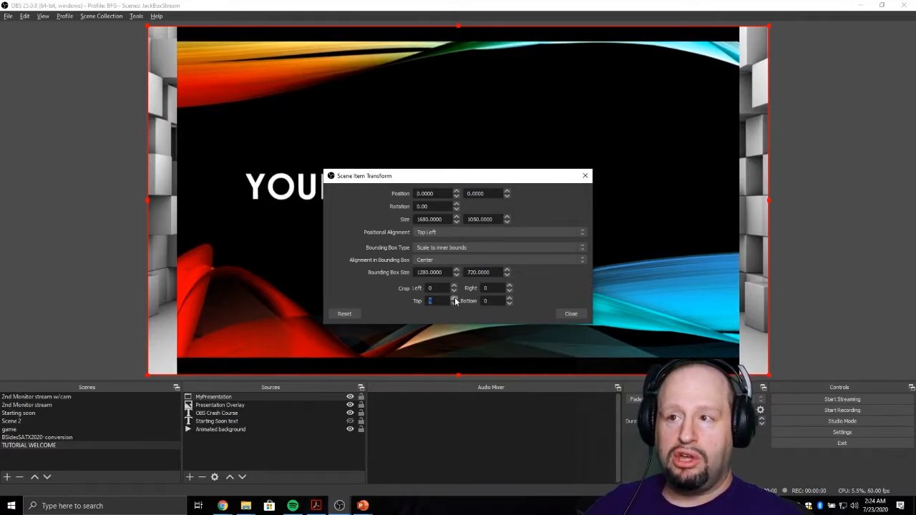
{"action": "left_click", "coordinate": [456, 299]}
{"action": "left_click", "coordinate": [455, 299]}
{"action": "left_click", "coordinate": [455, 298]}
{"action": "left_click", "coordinate": [456, 299]}
{"action": "left_click", "coordinate": [456, 298]}
{"action": "left_click", "coordinate": [455, 299]}
{"action": "left_click", "coordinate": [456, 298]}
{"action": "left_click", "coordinate": [456, 299]}
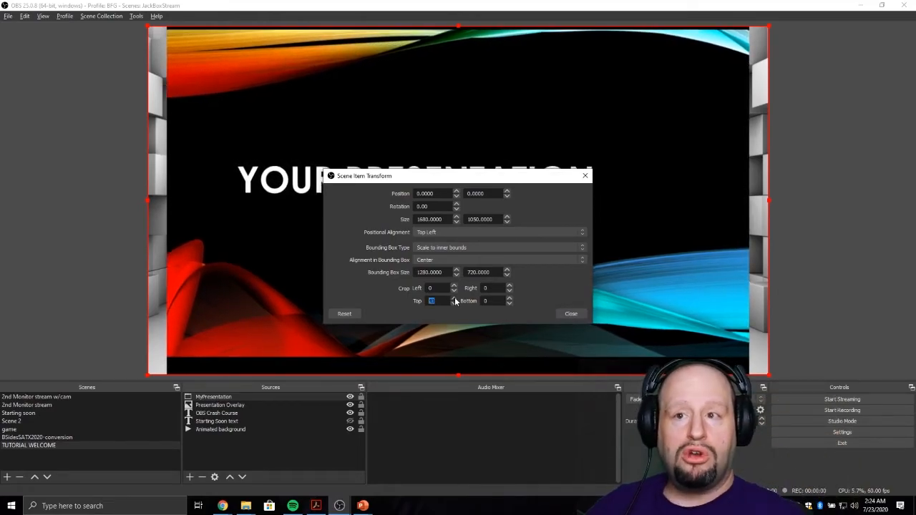
{"action": "left_click", "coordinate": [512, 301]}
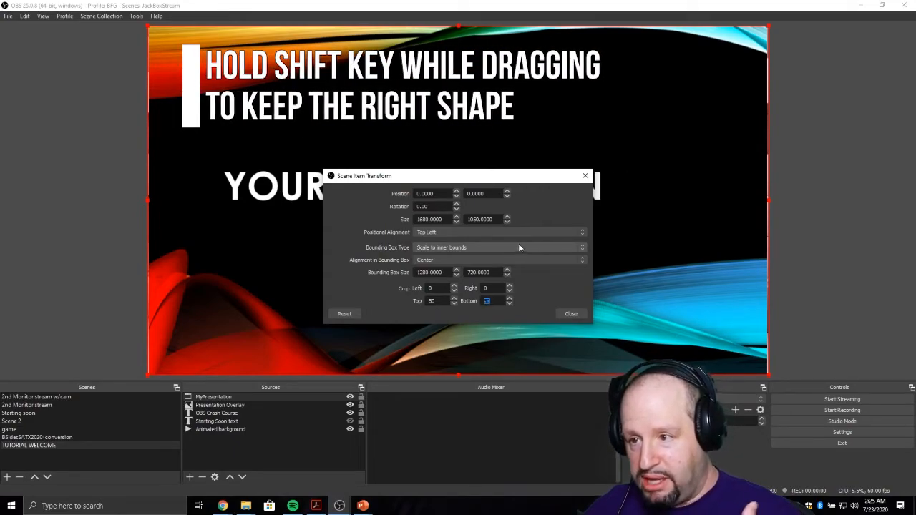
{"action": "left_click", "coordinate": [571, 314]}
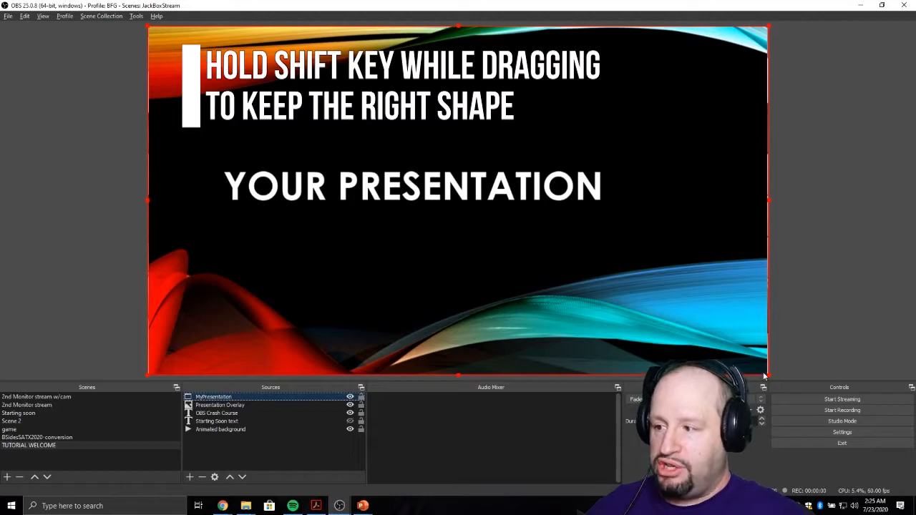
- Scale down the cropped MyPresentation source and move it onto the upper part of the block wall
{"action": "left_click_drag", "start_coordinate": [770, 376], "coordinate": [900, 463]}
{"action": "left_click_drag", "start_coordinate": [282, 118], "coordinate": [561, 254]}
{"action": "left_click_drag", "start_coordinate": [639, 295], "coordinate": [375, 154]}
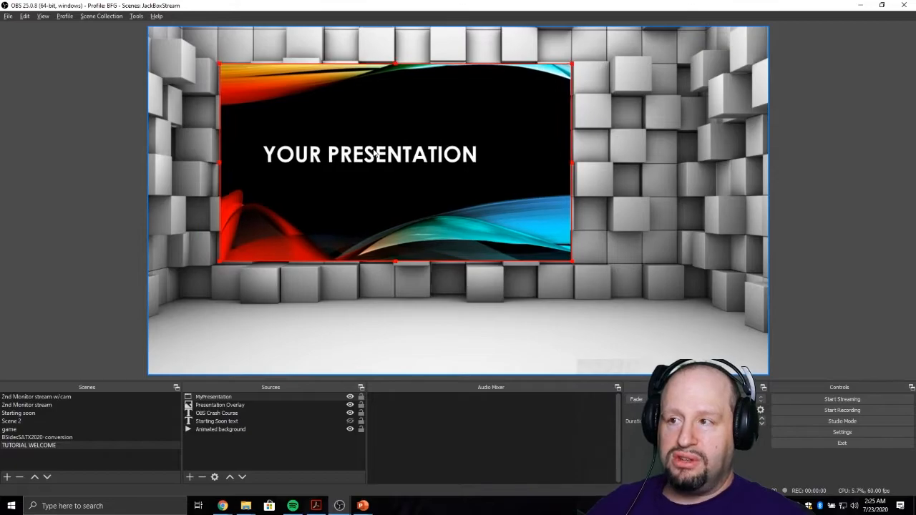
- Try squashing the Presentation Overlay image vertically from its bottom edge and restore its full size
{"action": "left_click", "coordinate": [226, 303]}
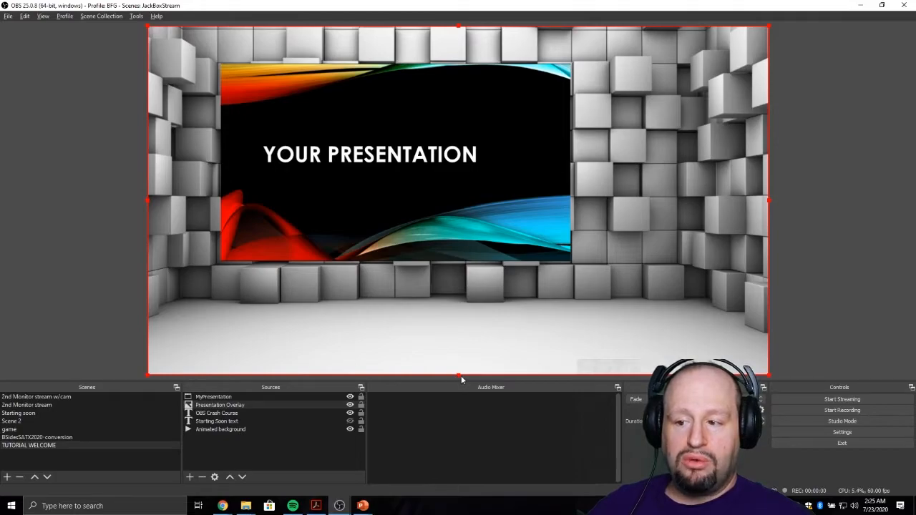
{"action": "left_click_drag", "start_coordinate": [459, 377], "coordinate": [458, 326]}
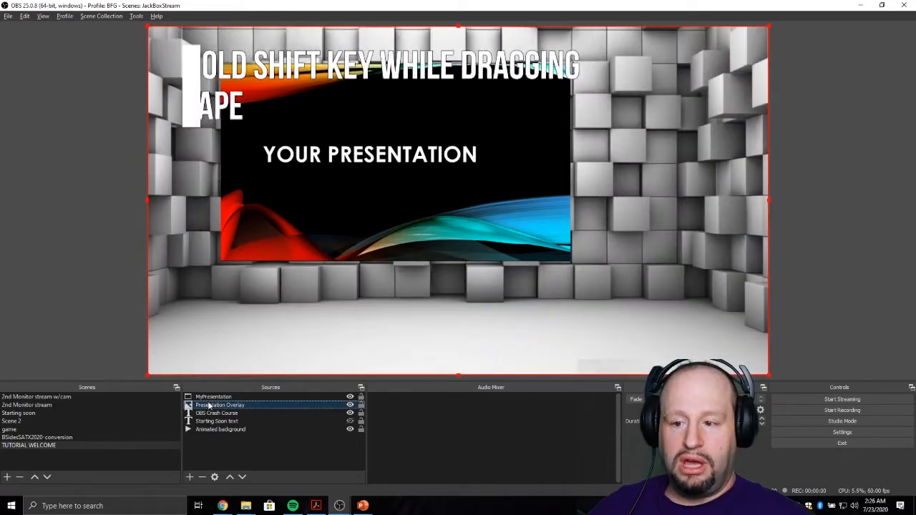
- Reselect MyPresentation, shrink it further and align it with the rectangular screen frame in the overlay image
{"action": "left_click", "coordinate": [213, 396]}
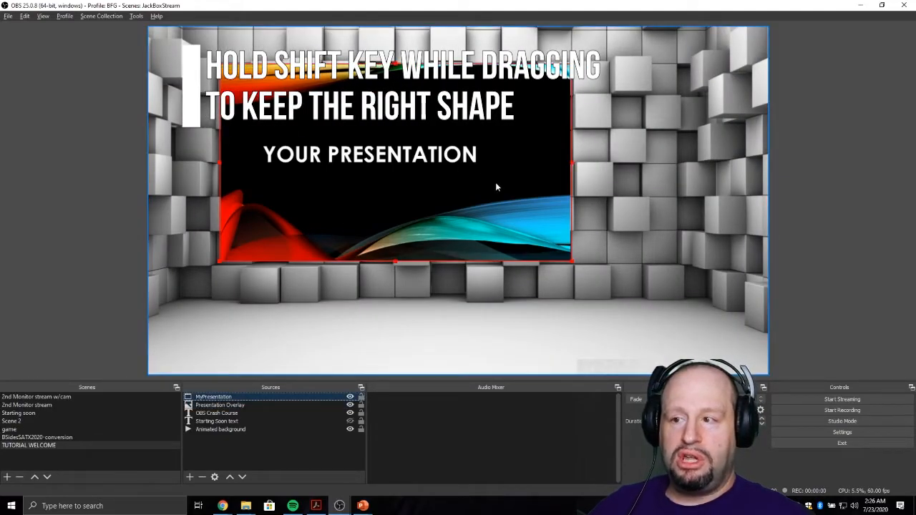
{"action": "left_click_drag", "start_coordinate": [571, 264], "coordinate": [459, 218]}
{"action": "left_click_drag", "start_coordinate": [411, 184], "coordinate": [480, 203]}
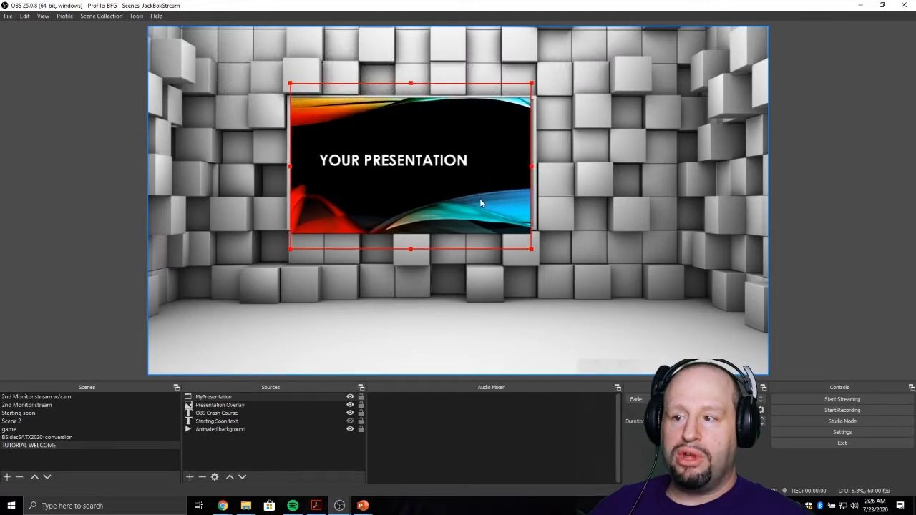
{"action": "left_click_drag", "start_coordinate": [532, 250], "coordinate": [531, 241]}
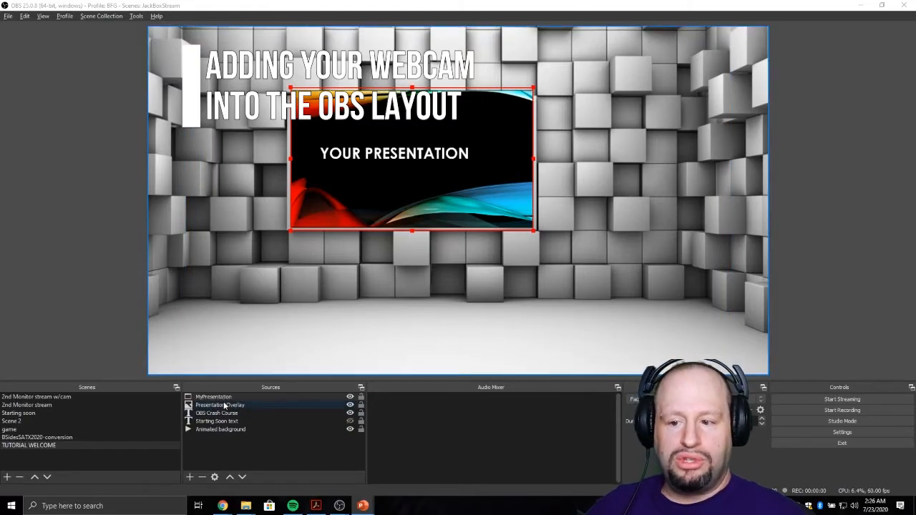
- Add a new Video Capture Device source named My Presentation Webcam to the scene
{"action": "left_click", "coordinate": [190, 477]}
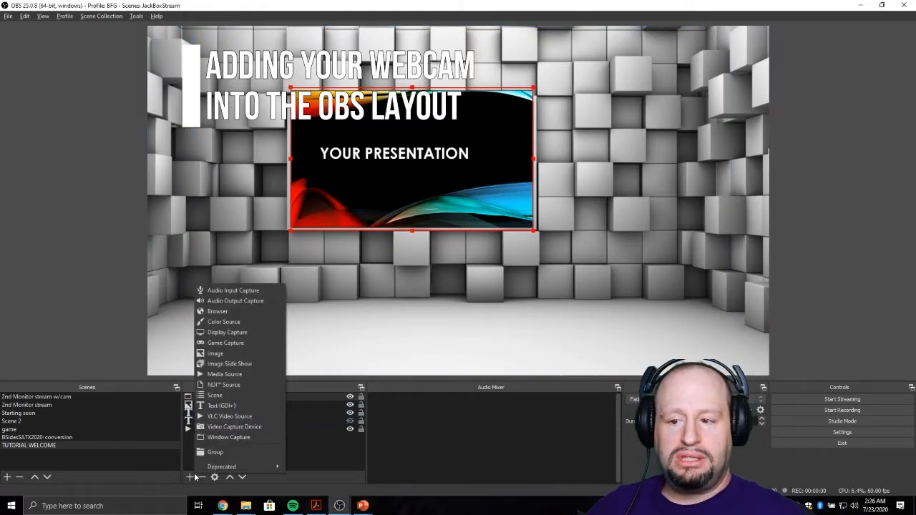
{"action": "left_click", "coordinate": [232, 427]}
{"action": "type", "text": "My Presentation"}
{"action": "key", "text": "Return"}
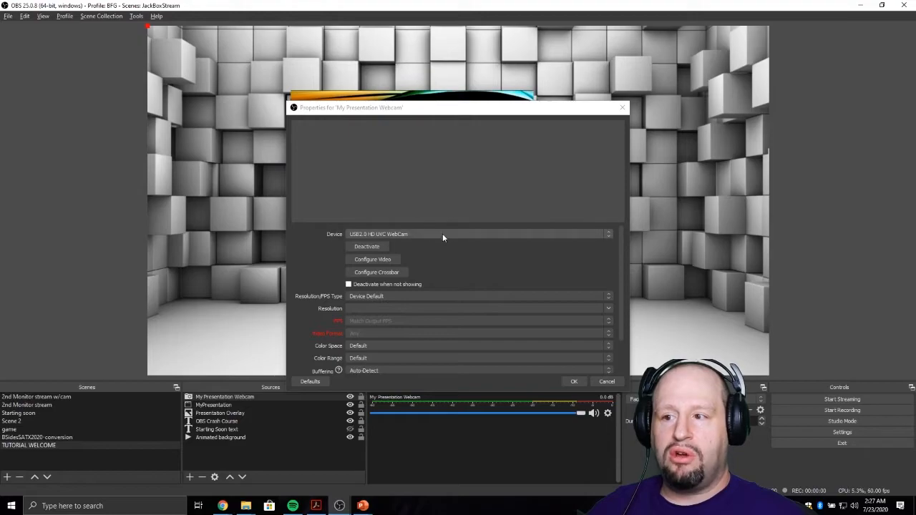
- Choose the camera device for My Presentation Webcam, then halve the picture's size and place it to the right of the slides
{"action": "left_click", "coordinate": [442, 238]}
{"action": "left_click", "coordinate": [440, 243]}
{"action": "left_click", "coordinate": [567, 384]}
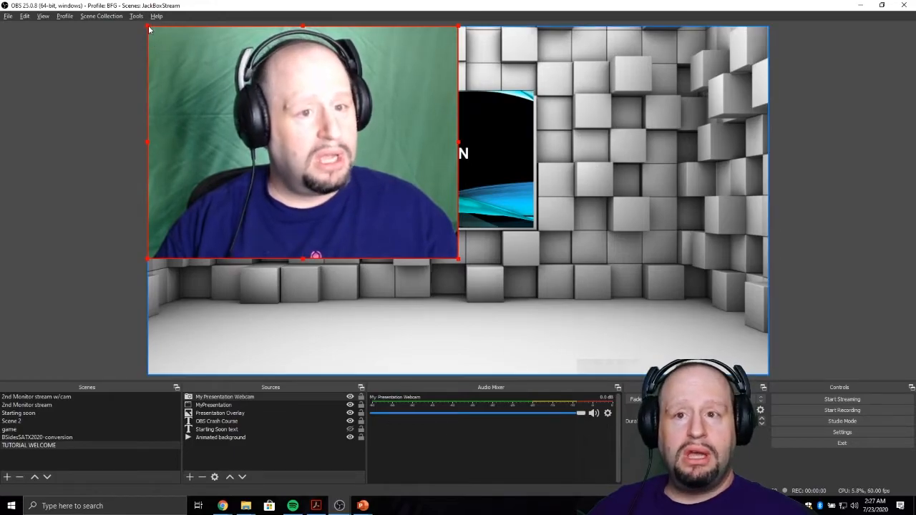
{"action": "left_click_drag", "start_coordinate": [149, 29], "coordinate": [309, 144]}
{"action": "left_click_drag", "start_coordinate": [370, 206], "coordinate": [609, 143]}
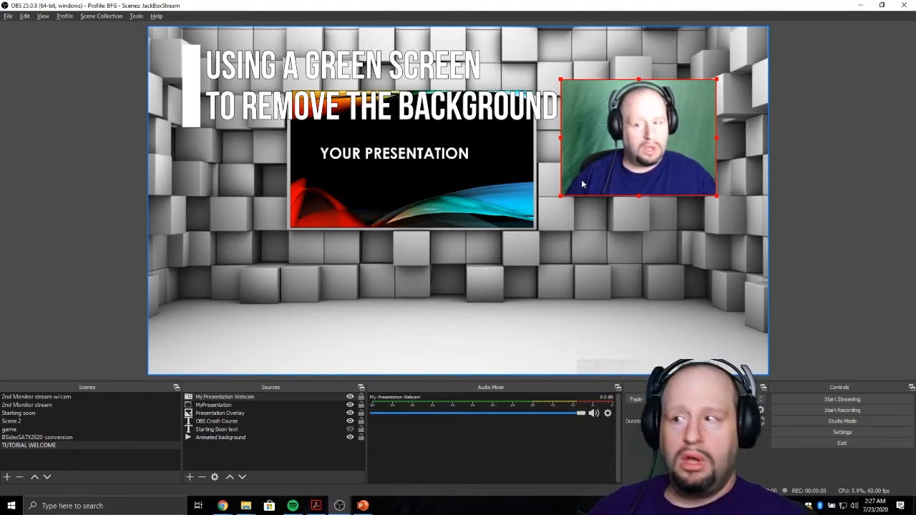
- Add a Chroma Key effect filter with its default name to My Presentation Webcam
{"action": "right_click", "coordinate": [207, 400]}
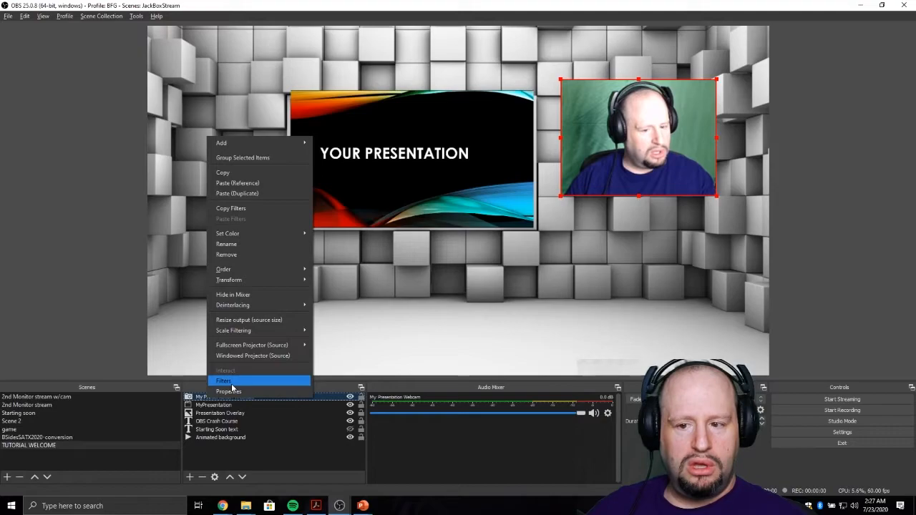
{"action": "left_click", "coordinate": [232, 385]}
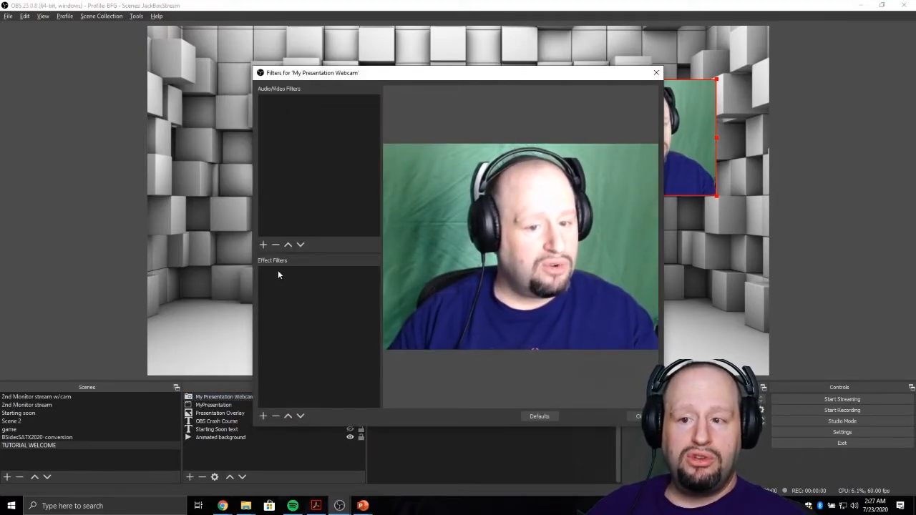
{"action": "left_click", "coordinate": [262, 418]}
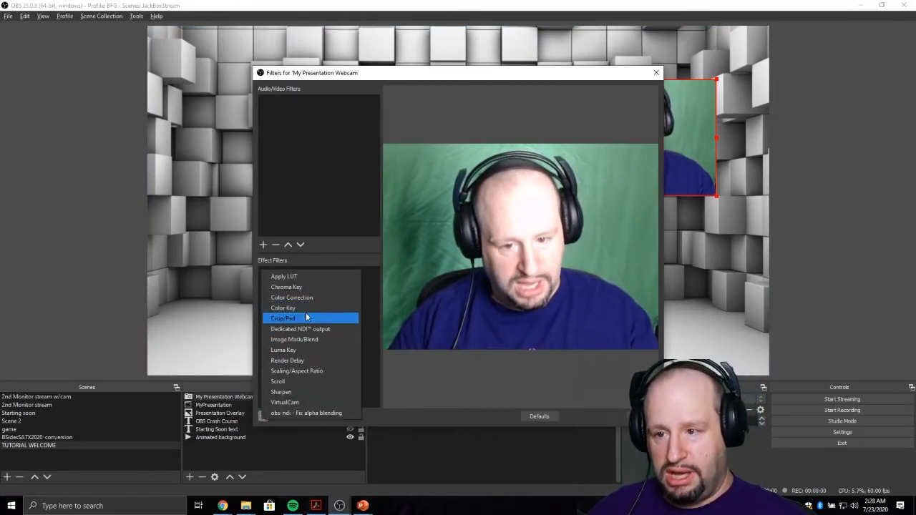
{"action": "left_click", "coordinate": [305, 288]}
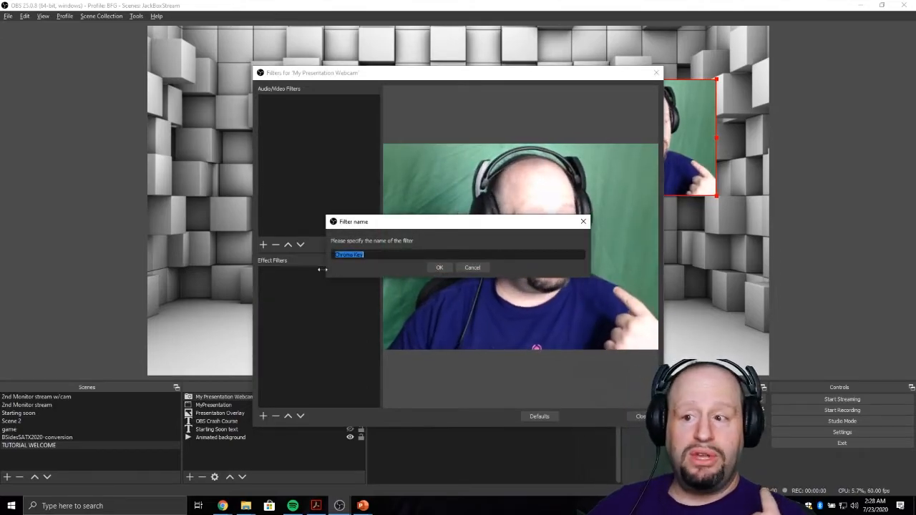
{"action": "left_click", "coordinate": [439, 268]}
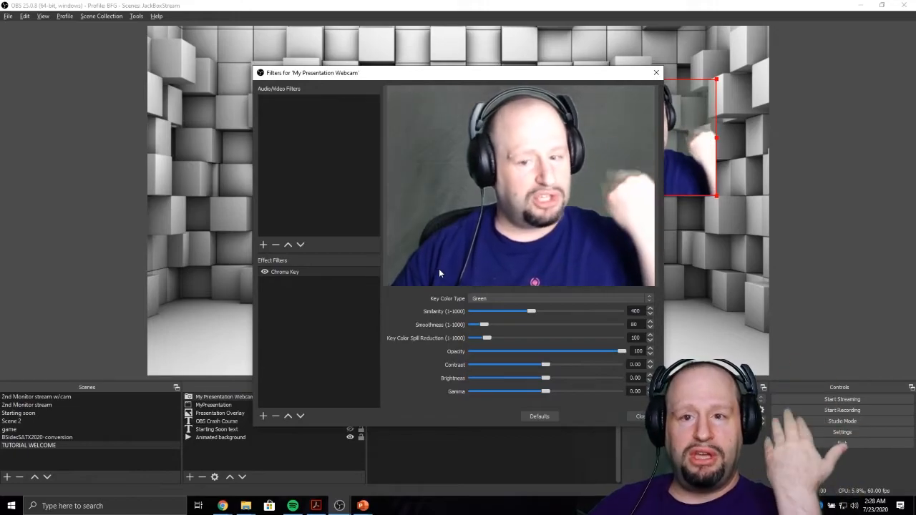
- Keep Green as the Chroma Key's key color type and tune its similarity to about 440 so the green backdrop drops out
{"action": "mouse_move", "coordinate": [532, 312]}
{"action": "left_mouse_down"}
{"action": "mouse_move", "coordinate": [539, 313]}
{"action": "mouse_move", "coordinate": [513, 312]}
{"action": "mouse_move", "coordinate": [536, 315]}
{"action": "mouse_move", "coordinate": [525, 315]}
{"action": "left_mouse_up"}
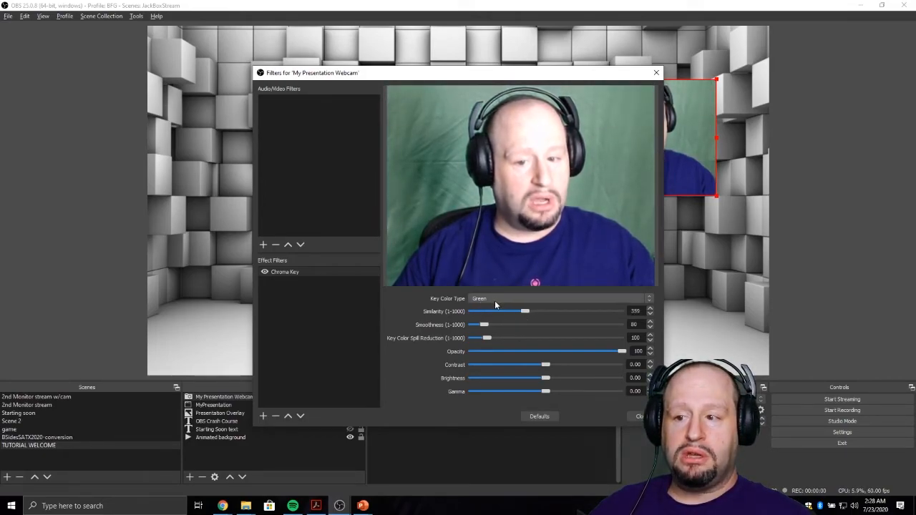
{"action": "left_click", "coordinate": [495, 300]}
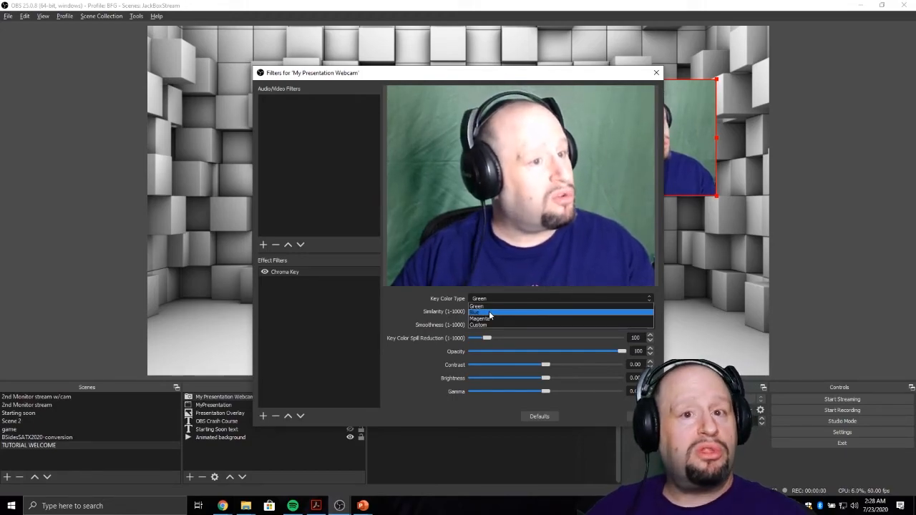
{"action": "left_click", "coordinate": [489, 308]}
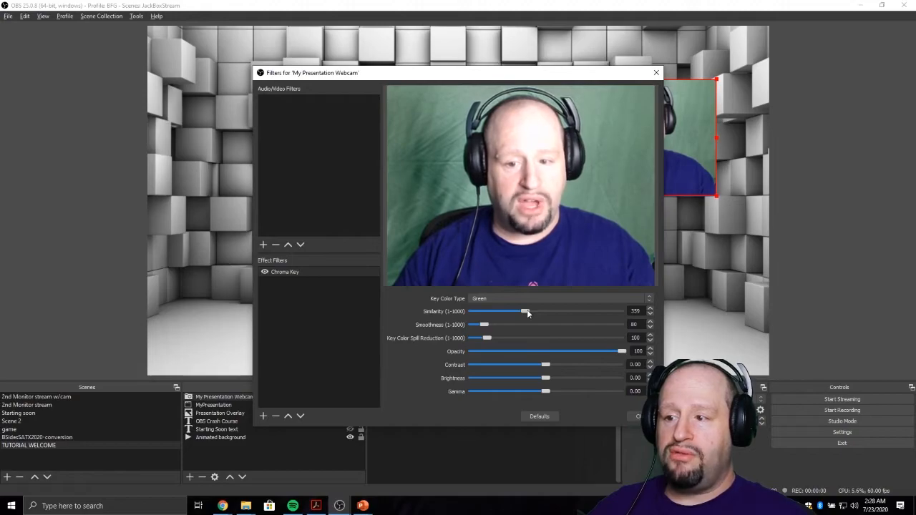
{"action": "left_click_drag", "start_coordinate": [527, 313], "coordinate": [538, 317]}
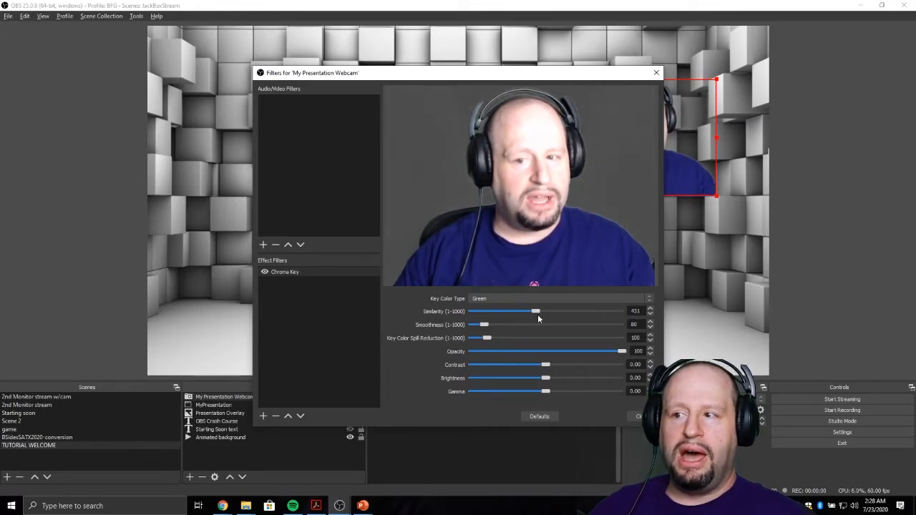
{"action": "left_click_drag", "start_coordinate": [539, 315], "coordinate": [541, 315]}
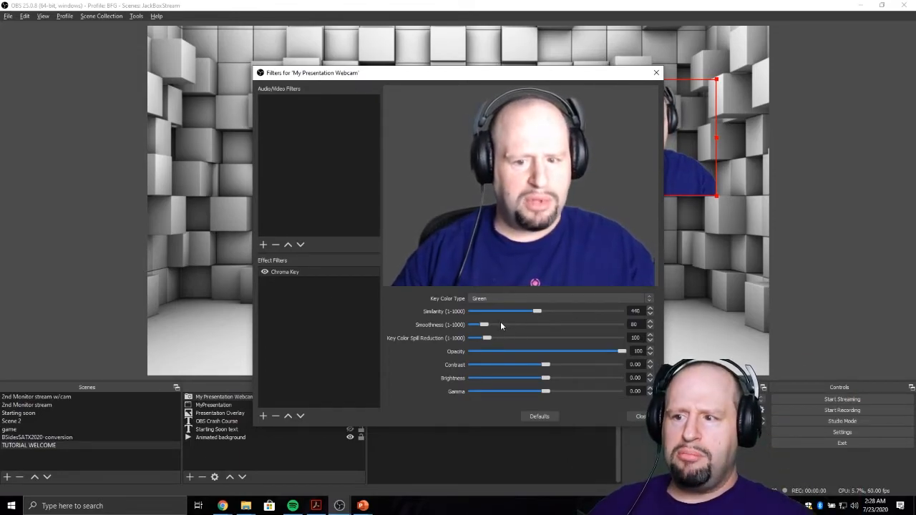
- Reduce the Chroma Key smoothness to about 60 and close the webcam's filter settings
{"action": "left_click_drag", "start_coordinate": [484, 327], "coordinate": [476, 328]}
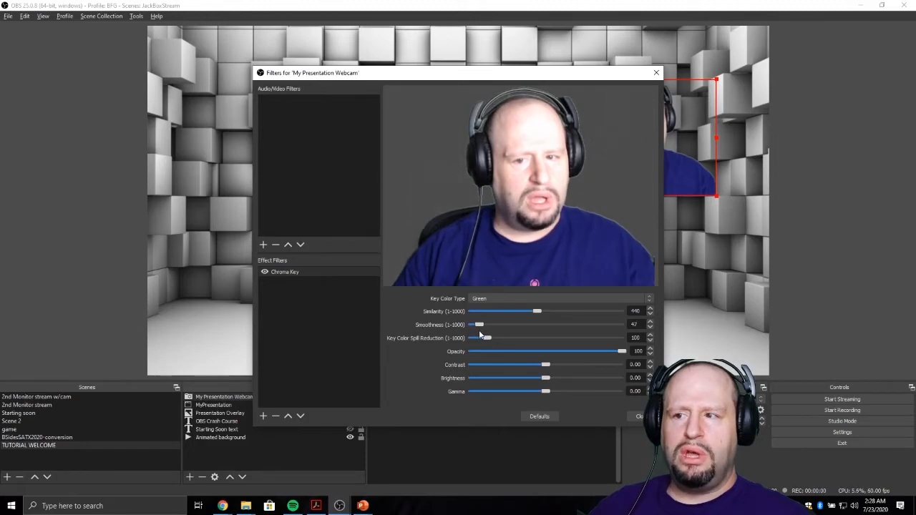
{"action": "left_click_drag", "start_coordinate": [479, 332], "coordinate": [482, 334]}
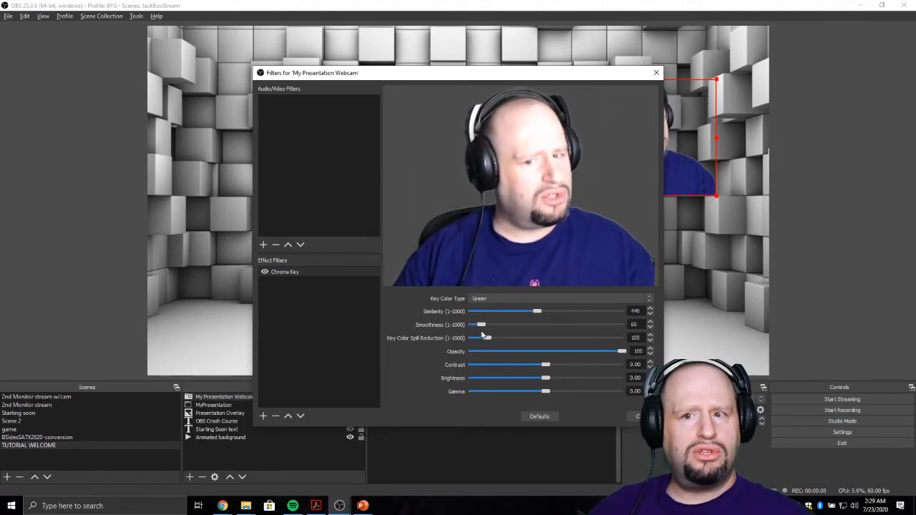
{"action": "left_click", "coordinate": [640, 417]}
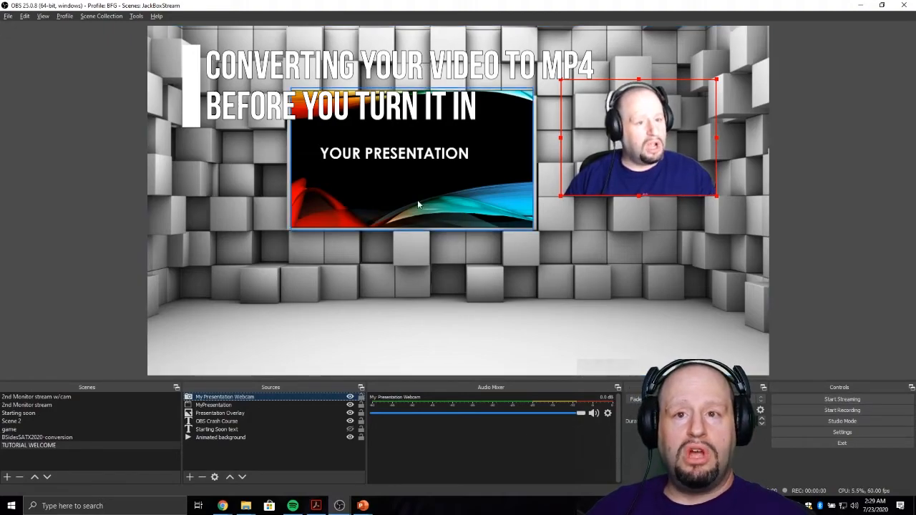
{"action": "left_click", "coordinate": [8, 16]}
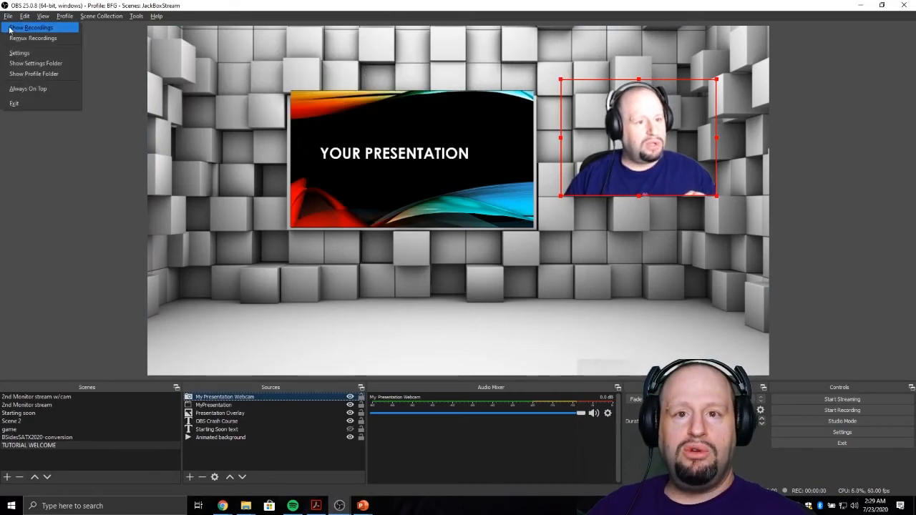
{"action": "left_click", "coordinate": [61, 39]}
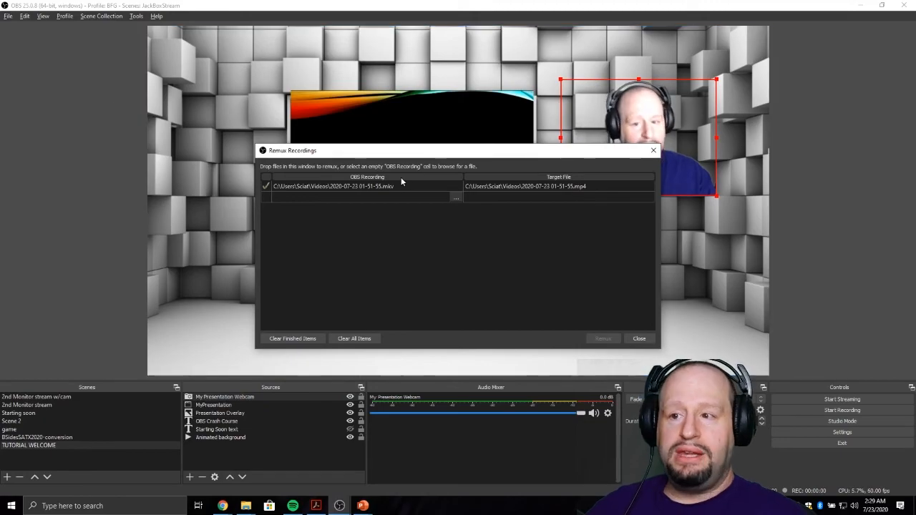
{"action": "left_click", "coordinate": [455, 199]}
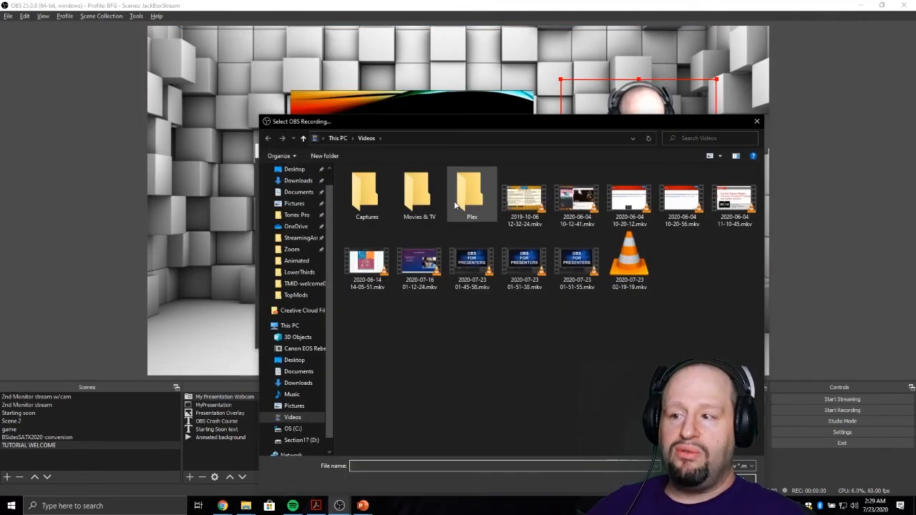
{"action": "double_click", "coordinate": [472, 267]}
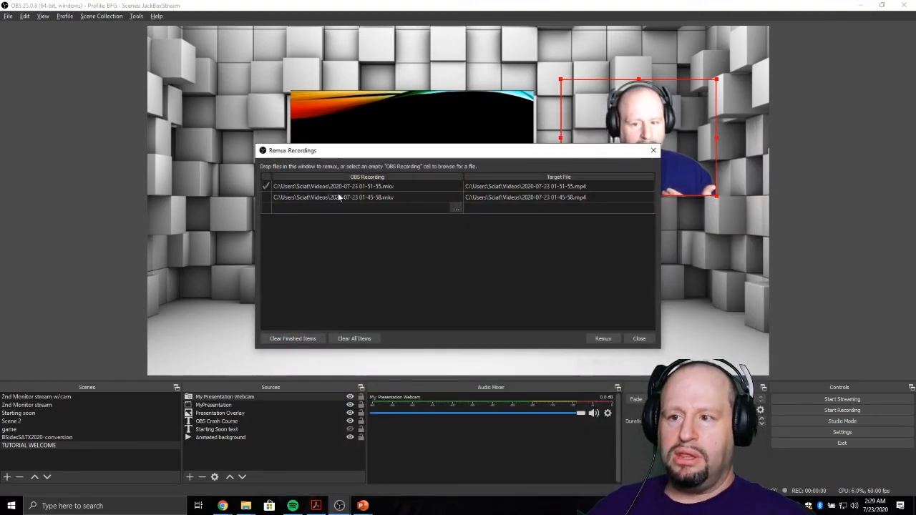